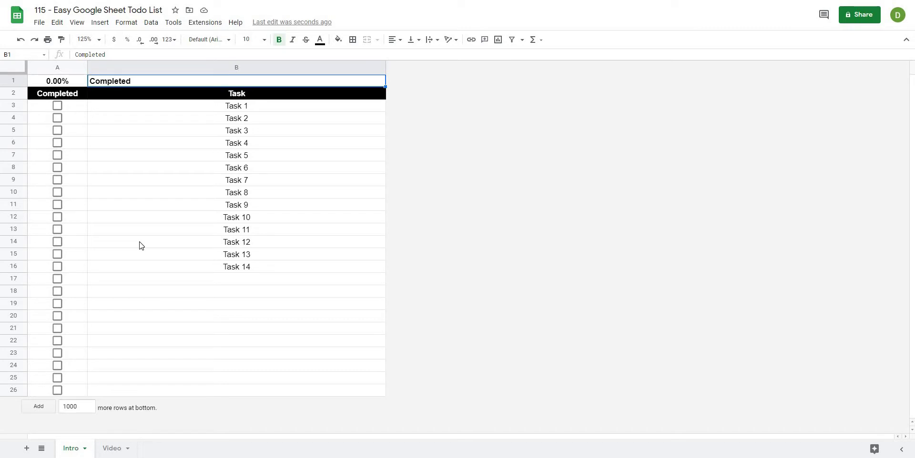
- Tick the checkboxes for Task 2, Task 3 and Task 4 on the Intro sheet
left_click(57, 118)
left_click(57, 131)
left_click(57, 143)
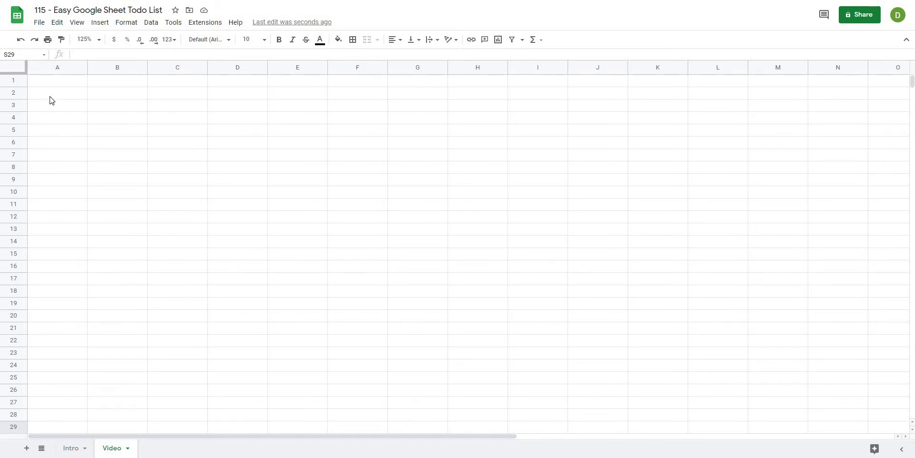
- Select columns C through Z and delete them, leaving only columns A and B
left_click(50, 67)
left_click_drag(110, 61, 115, 61)
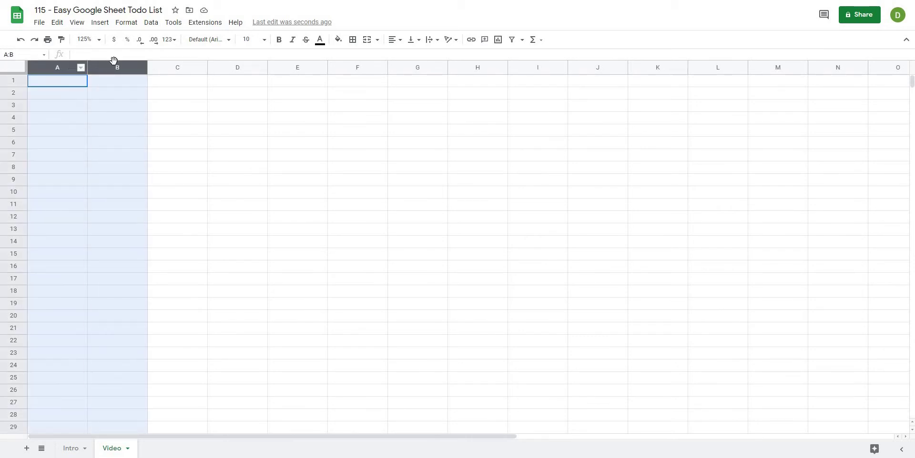
left_click(216, 193)
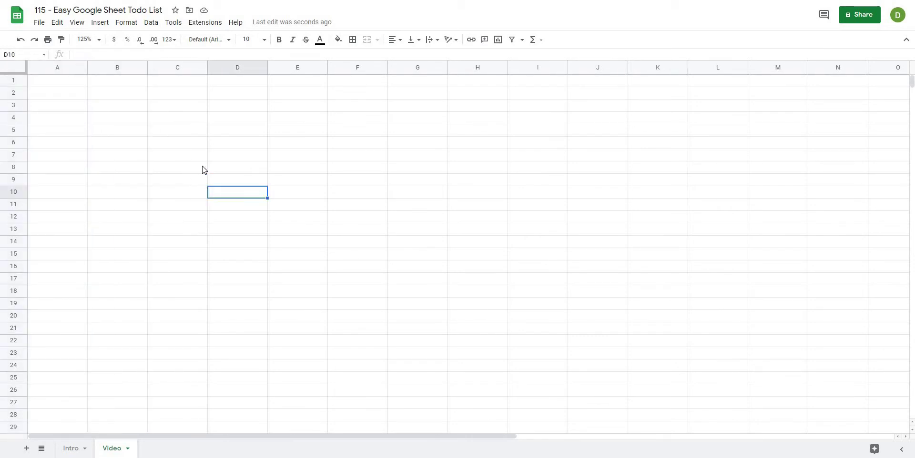
left_click(224, 141)
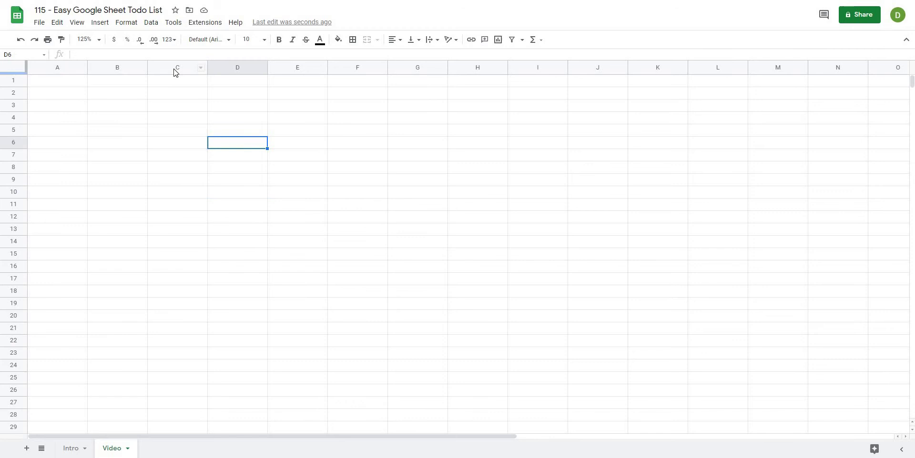
left_click(175, 67)
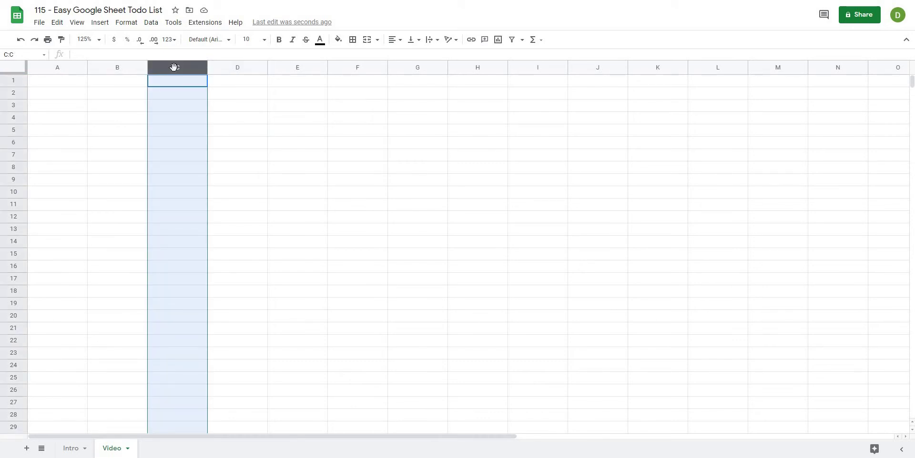
key("ctrl+shift+Right")
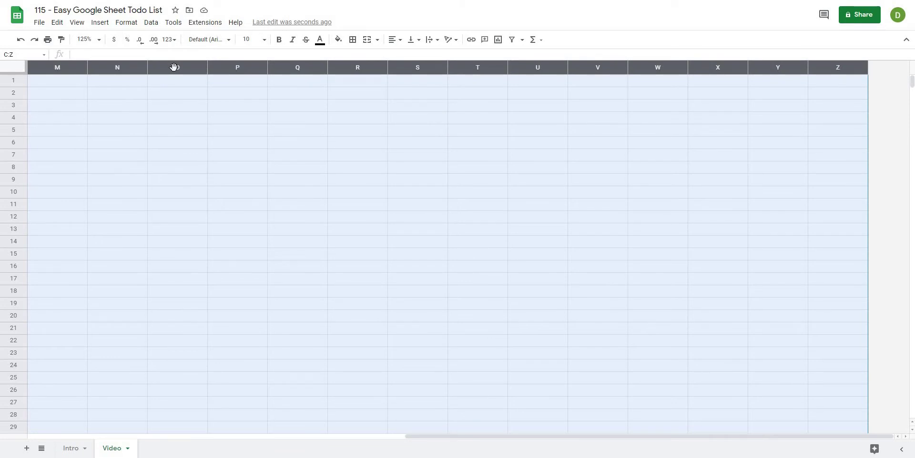
right_click(173, 68)
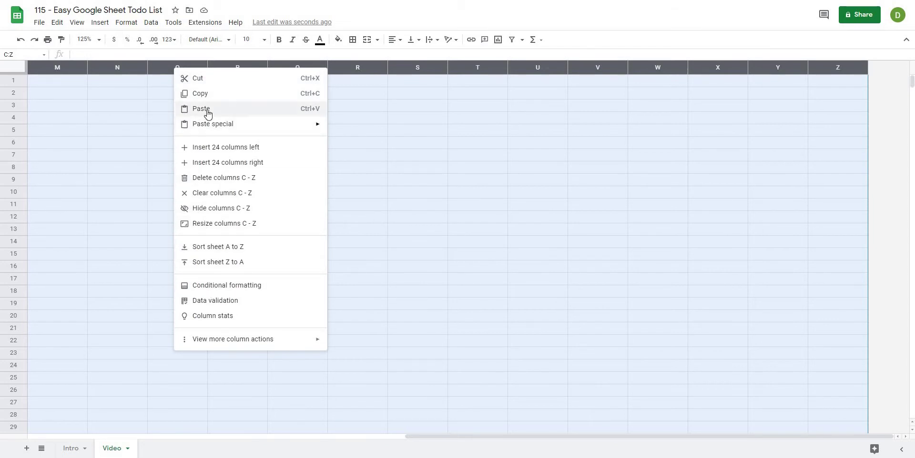
left_click(202, 177)
left_click(52, 145)
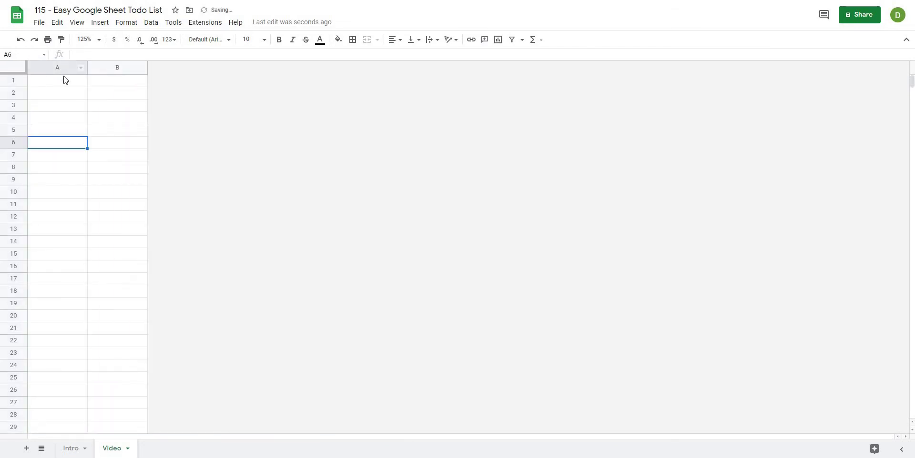
left_click(79, 108)
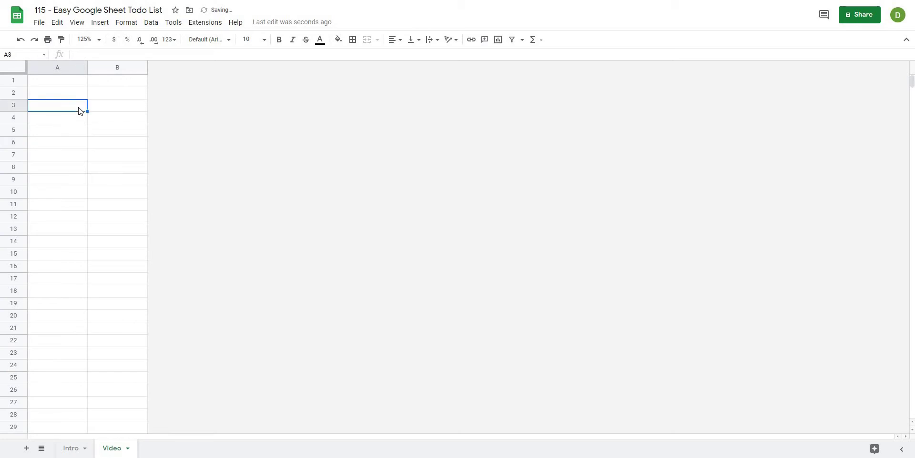
left_click(91, 167)
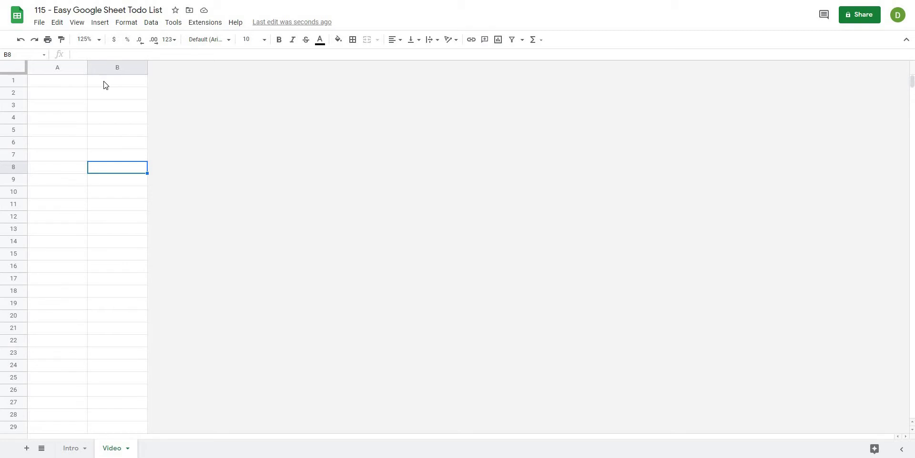
left_click(127, 93)
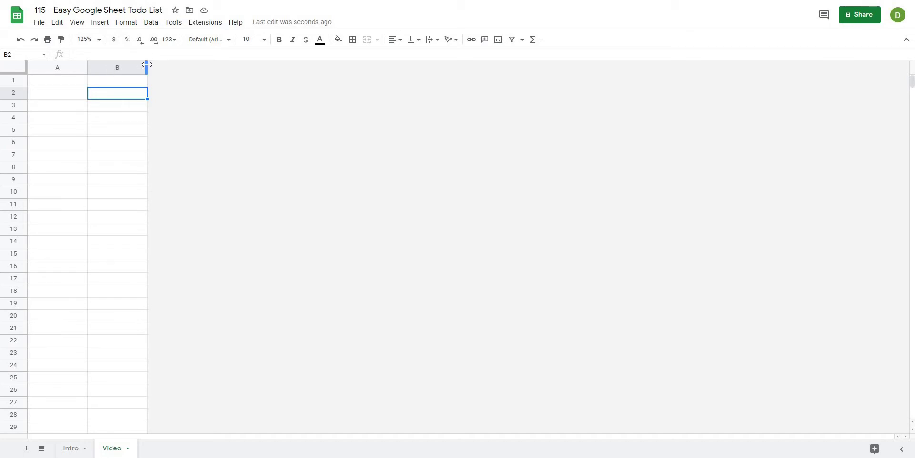
- Resize column B to a width of 500 pixels
left_click_drag(147, 64, 146, 64)
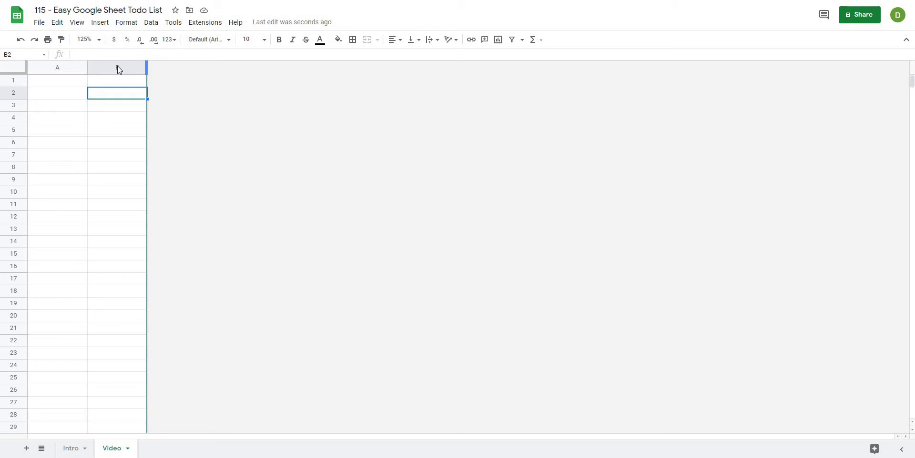
left_click(117, 67)
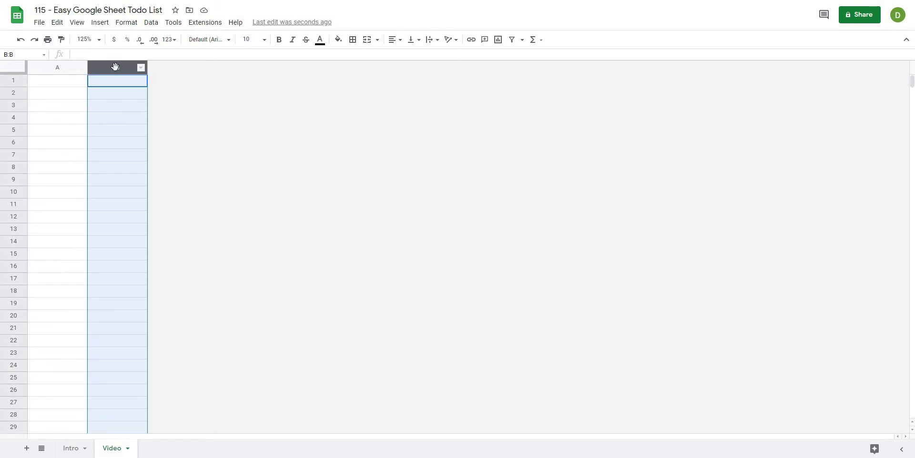
right_click(115, 66)
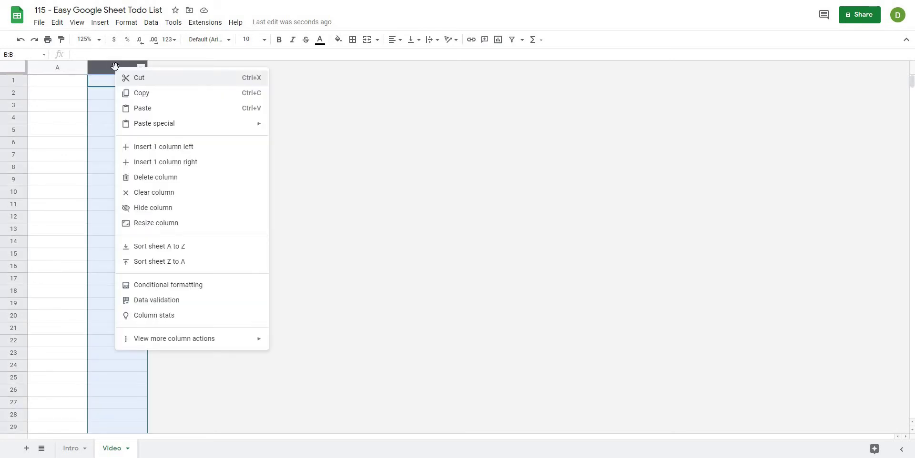
left_click(162, 224)
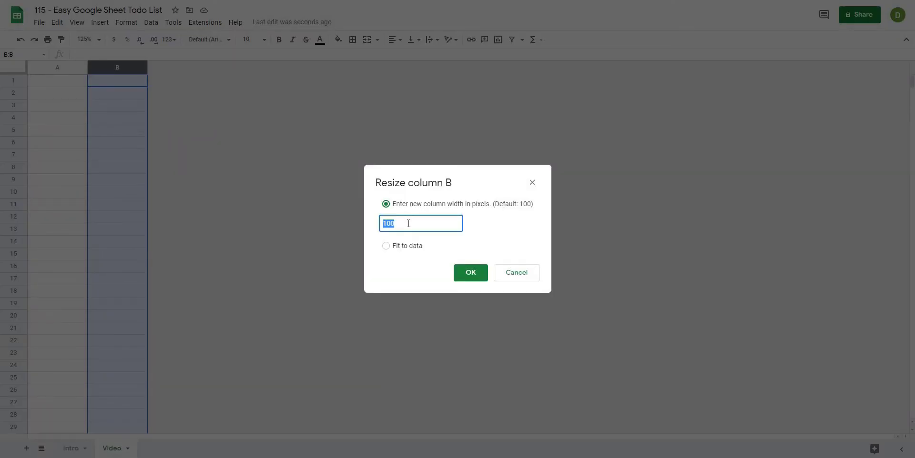
type("500")
left_click(463, 271)
left_click(335, 219)
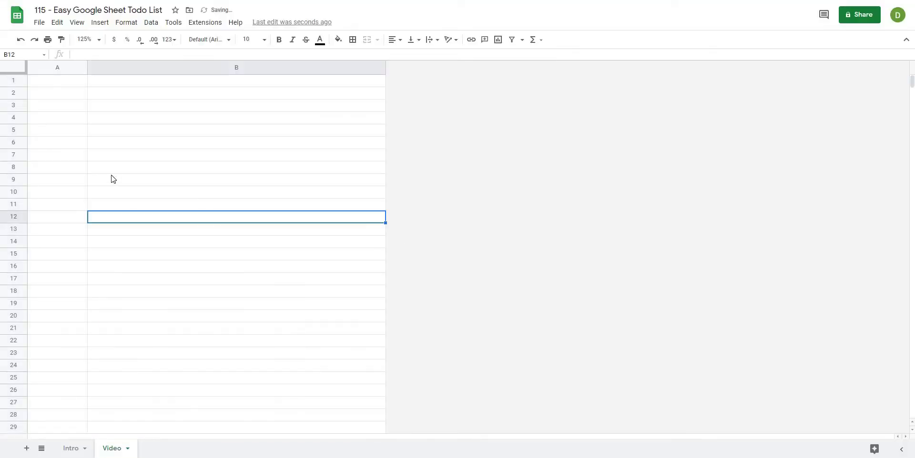
left_click(110, 176)
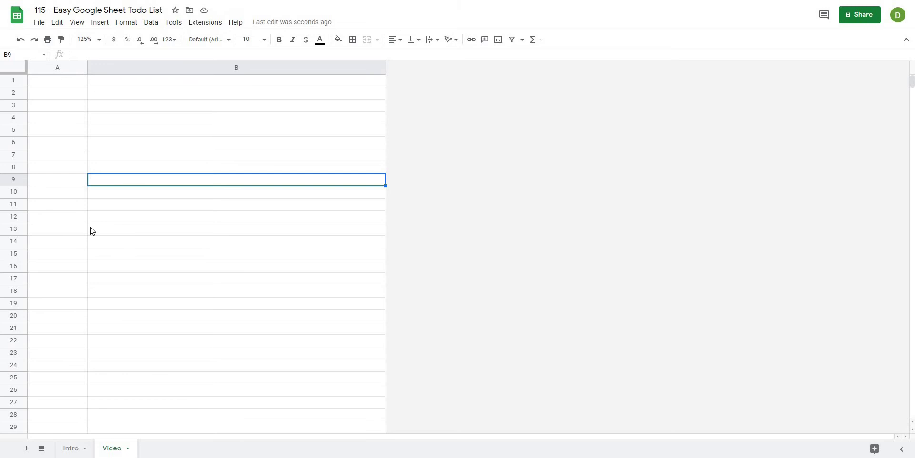
- Enter the headers 'Completed' in A2 and 'Tasks' in B2
left_click(46, 98)
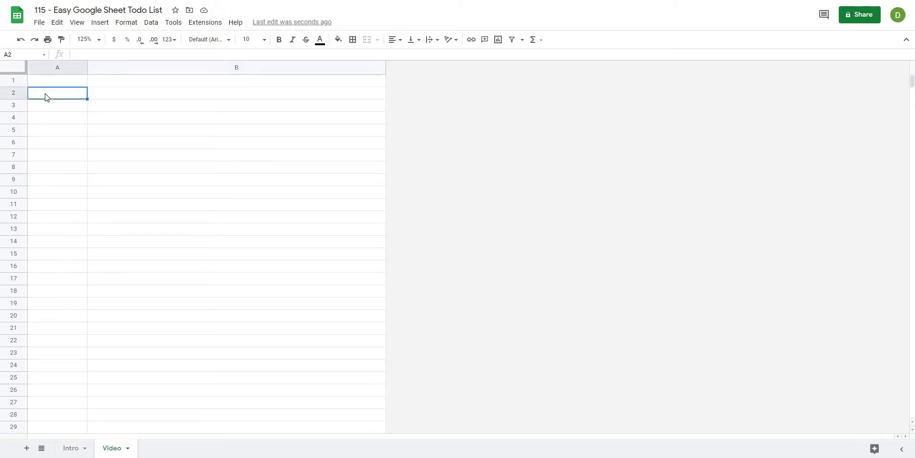
type("Completed")
key("Tab")
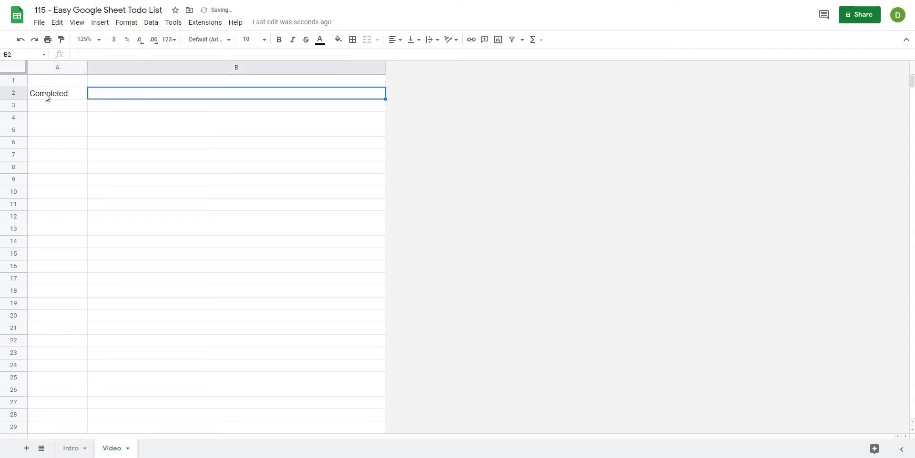
type("Tasks")
key("Return")
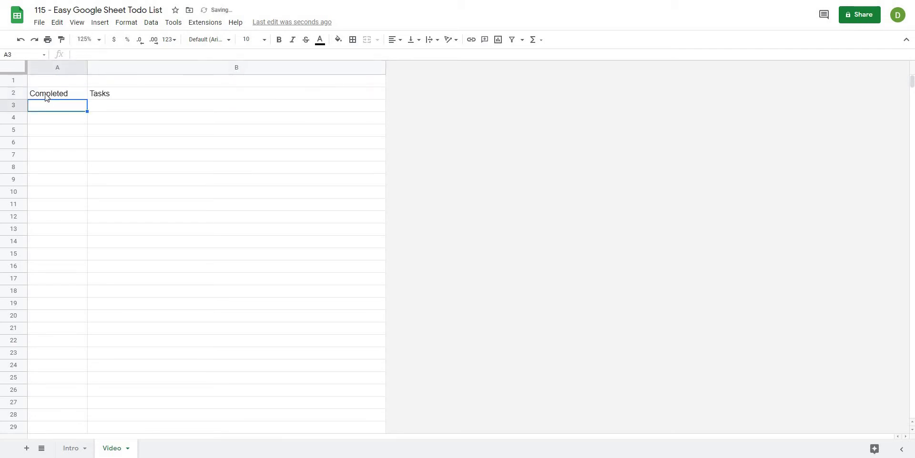
- Format A2:B2 with a black fill, bold white text and centred alignment
left_click_drag(47, 96, 144, 92)
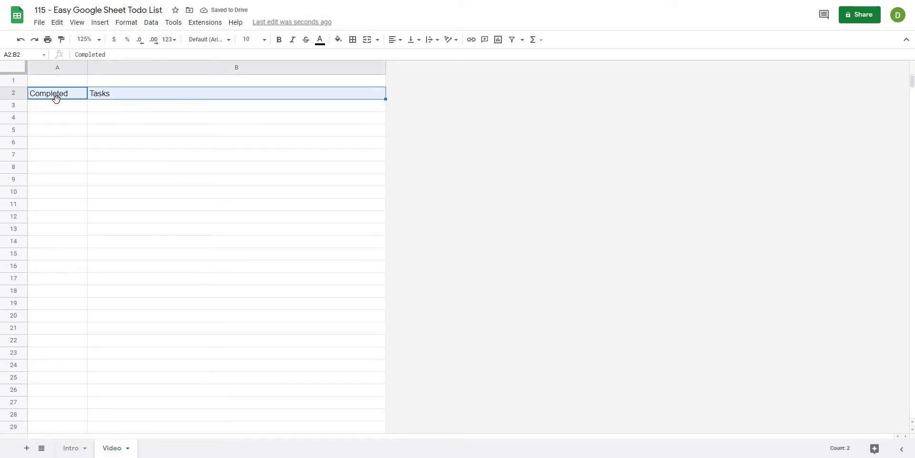
left_click(338, 40)
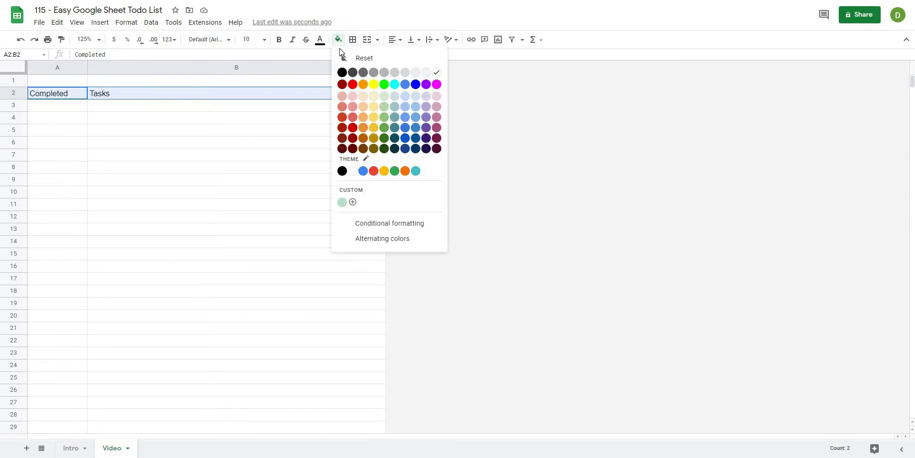
left_click(342, 73)
left_click(320, 39)
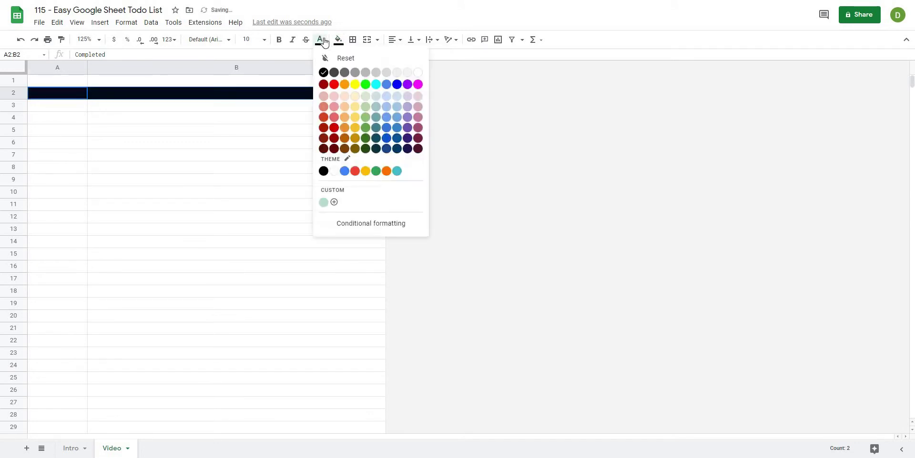
left_click(418, 73)
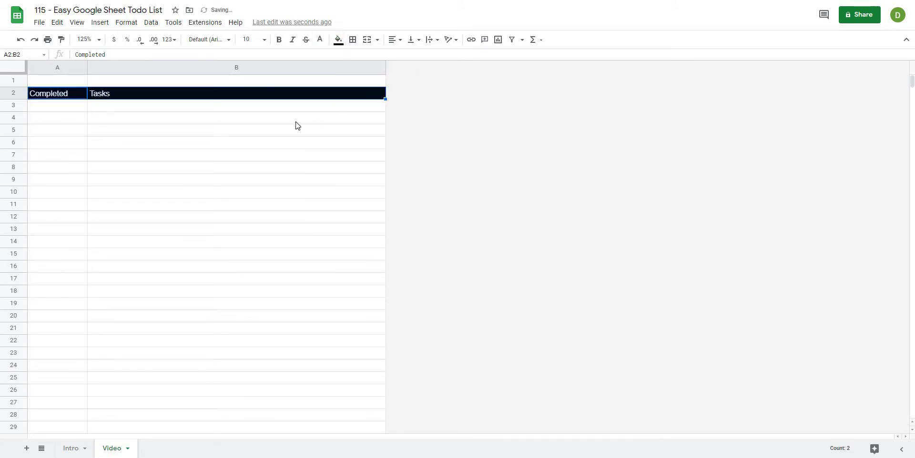
key("ctrl+b")
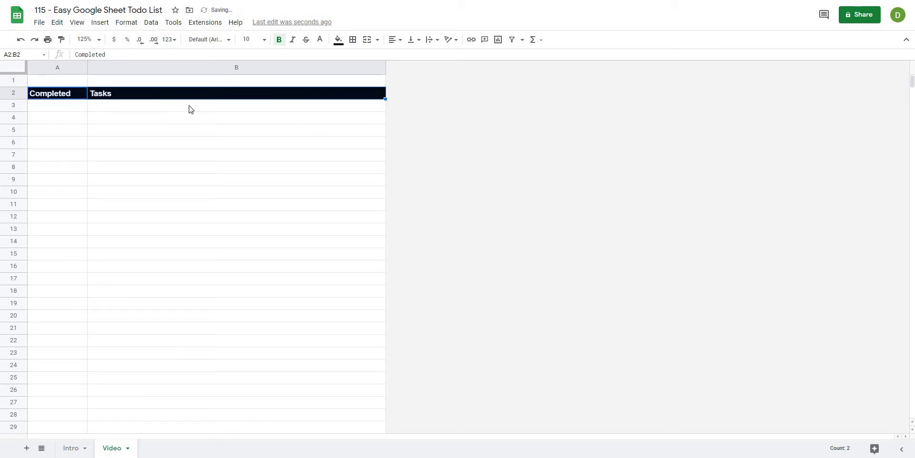
left_click(397, 39)
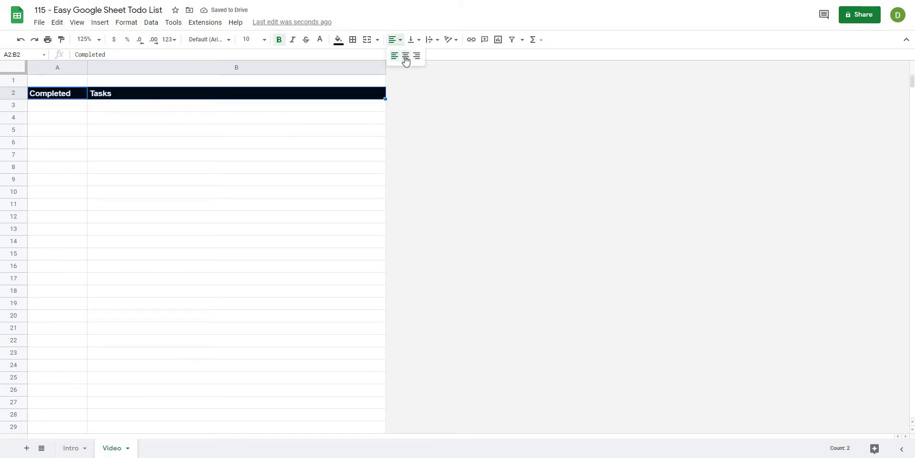
left_click(405, 54)
left_click(118, 167)
left_click(115, 134)
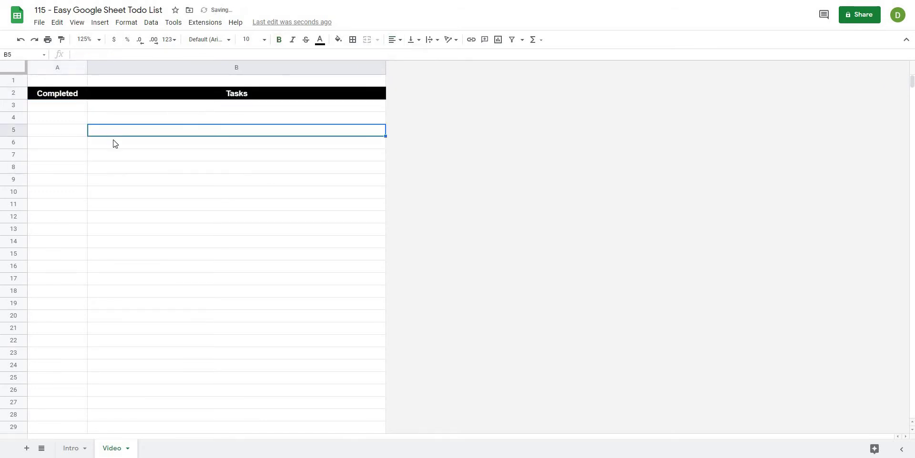
left_click(142, 246)
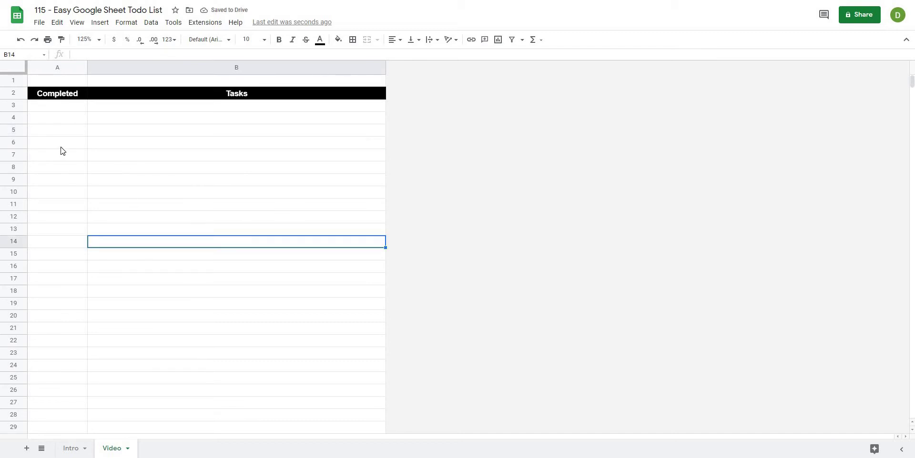
- Insert unchecked checkboxes into cells A3 through A25
left_click(67, 110)
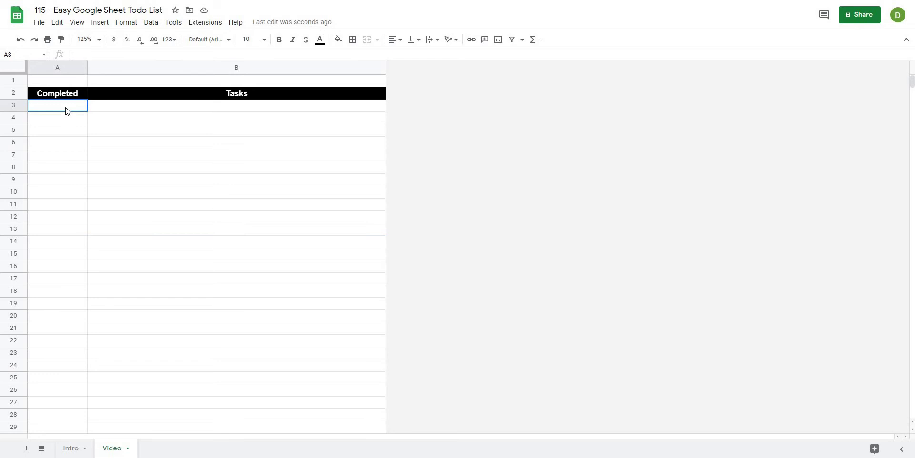
left_click_drag(67, 110, 70, 374)
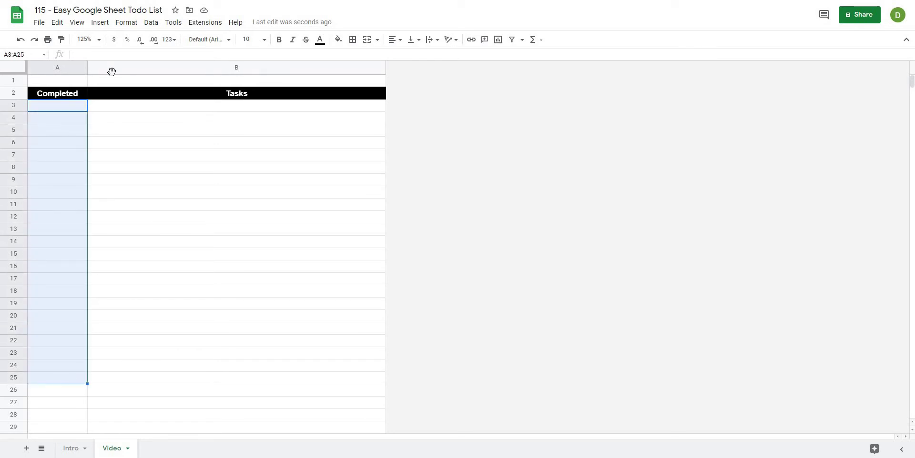
left_click(100, 23)
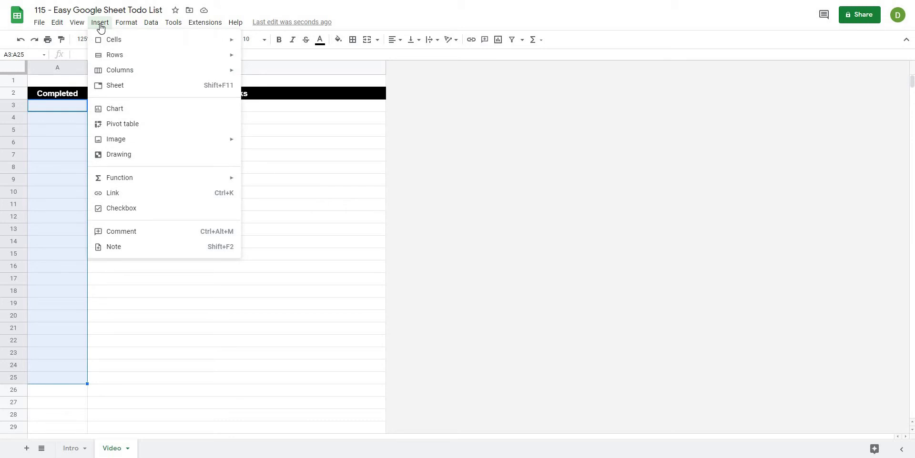
left_click(119, 215)
left_click(143, 240)
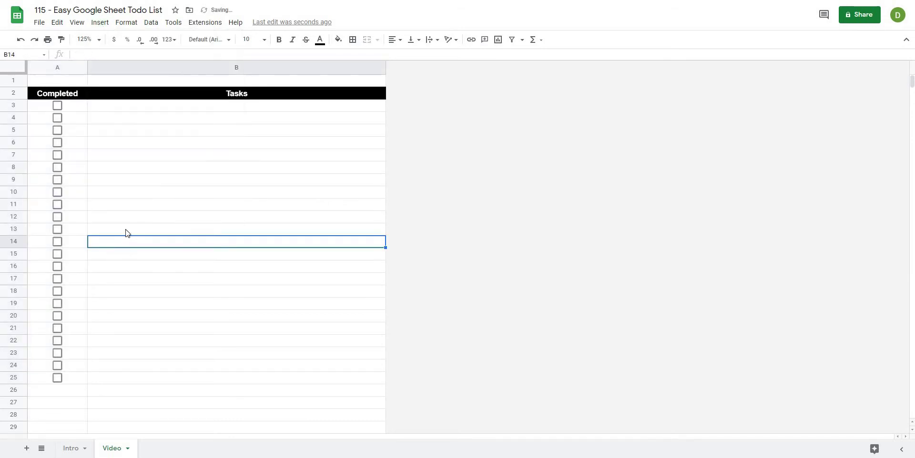
left_click(12, 389)
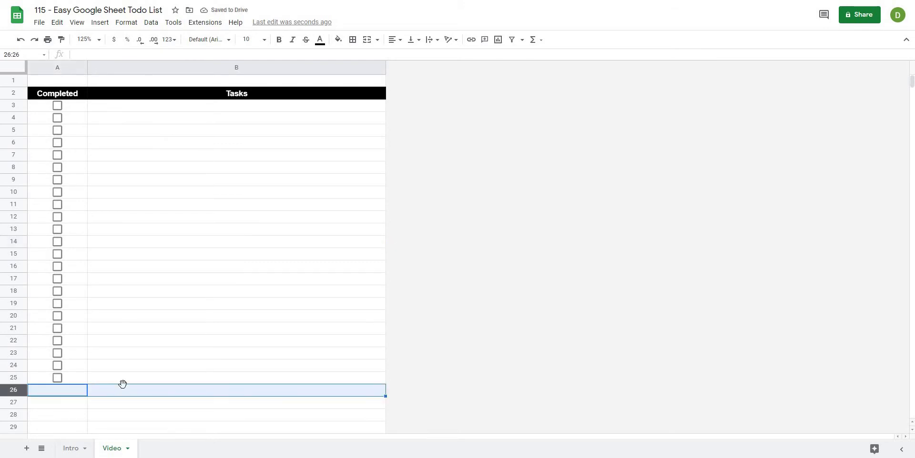
scroll(123, 387, "down", 10)
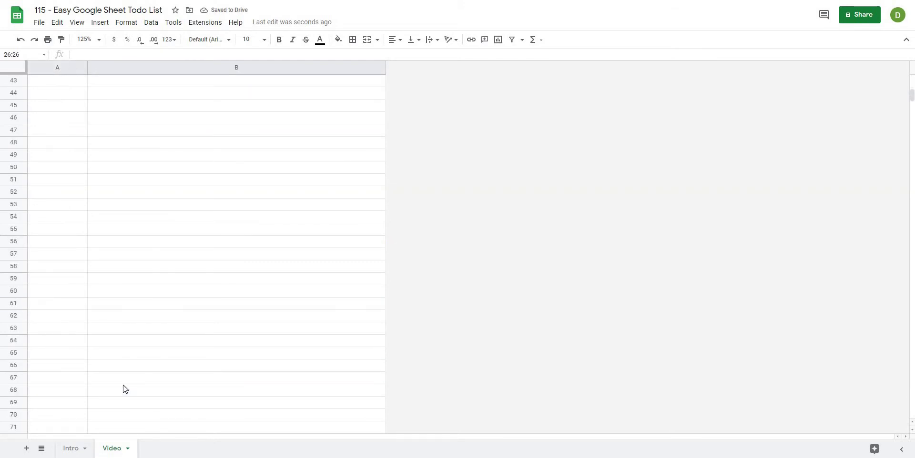
scroll(123, 390, "up", 10)
- Delete rows 26 through 1000 so the sheet ends at row 25
left_click(152, 342)
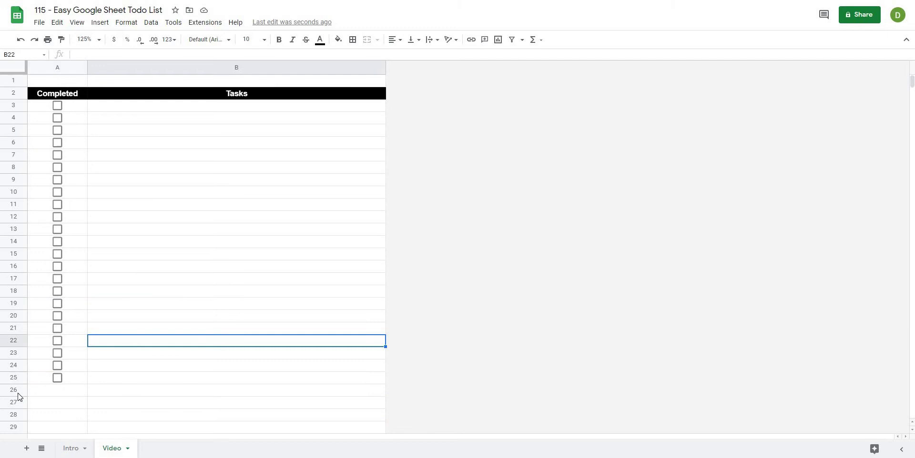
left_click(16, 391)
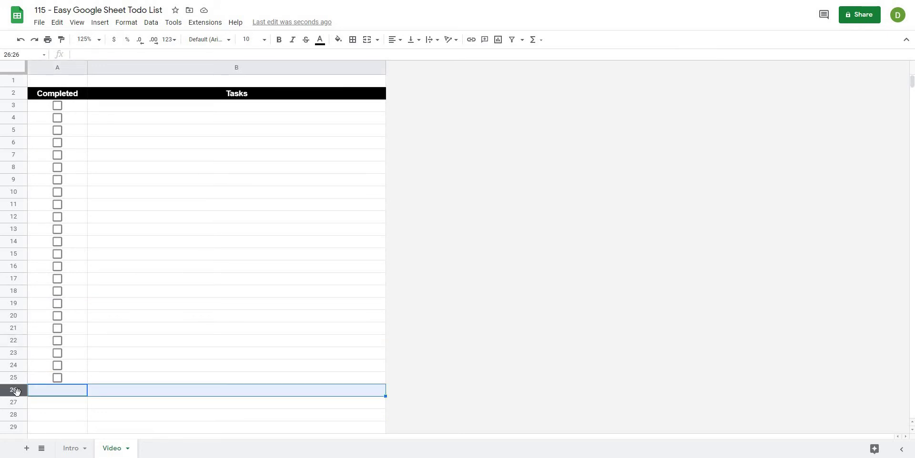
key("ctrl+shift+Down")
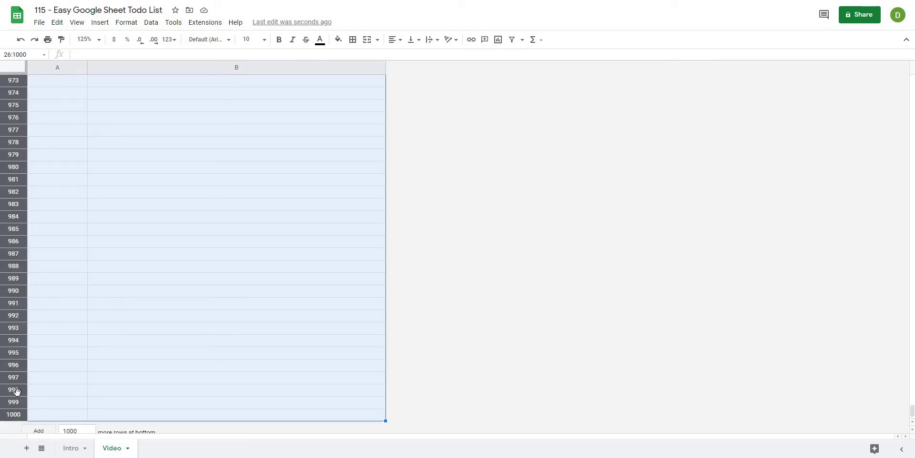
right_click(16, 392)
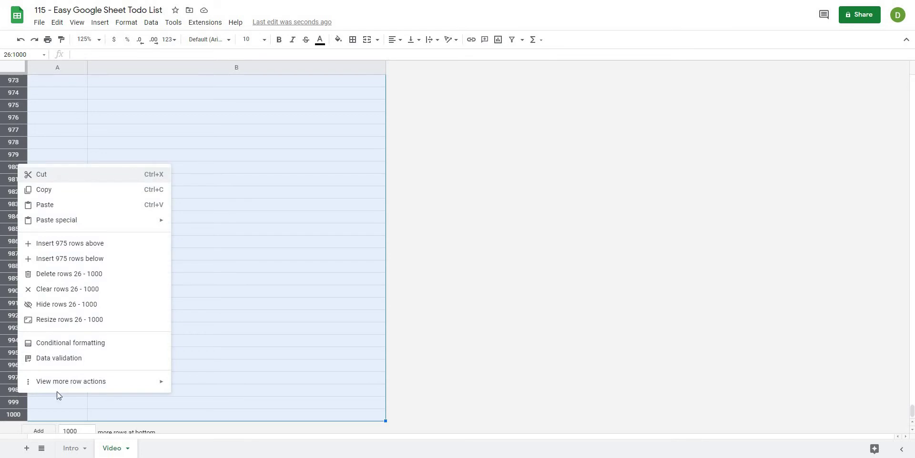
left_click(77, 283)
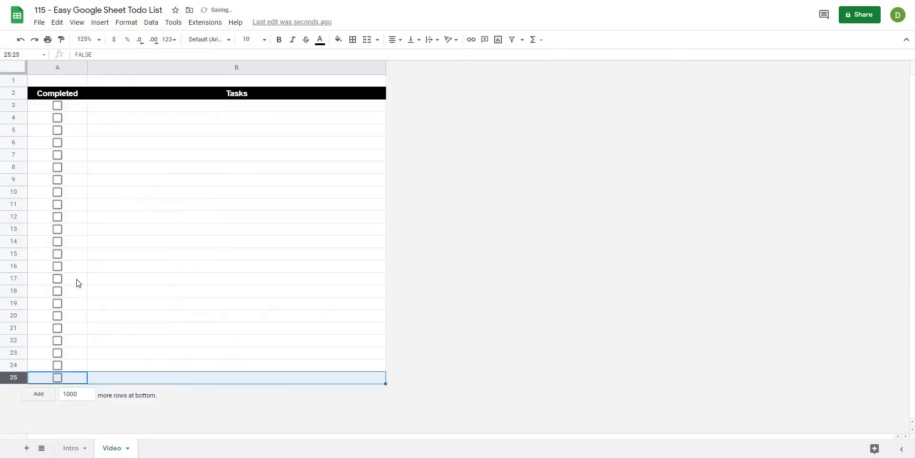
left_click(178, 280)
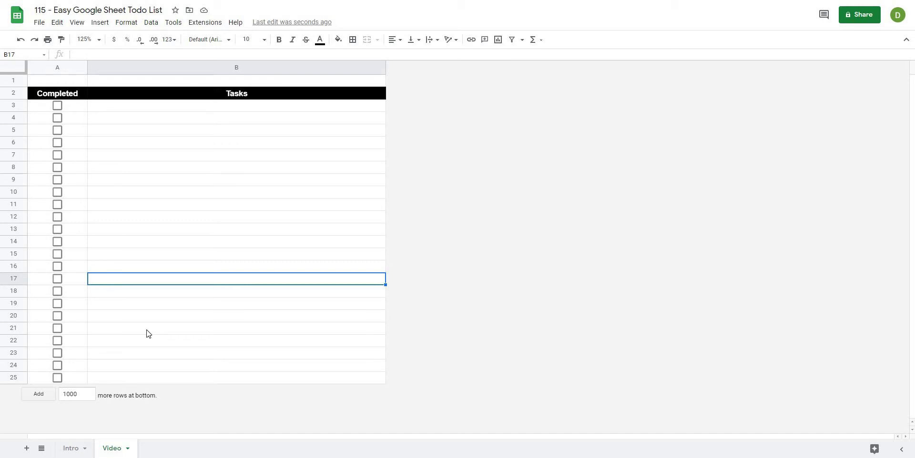
- Type 'Task 1', 'Task 2' and 'Task 3' into B3, B4 and B5
left_click(240, 216)
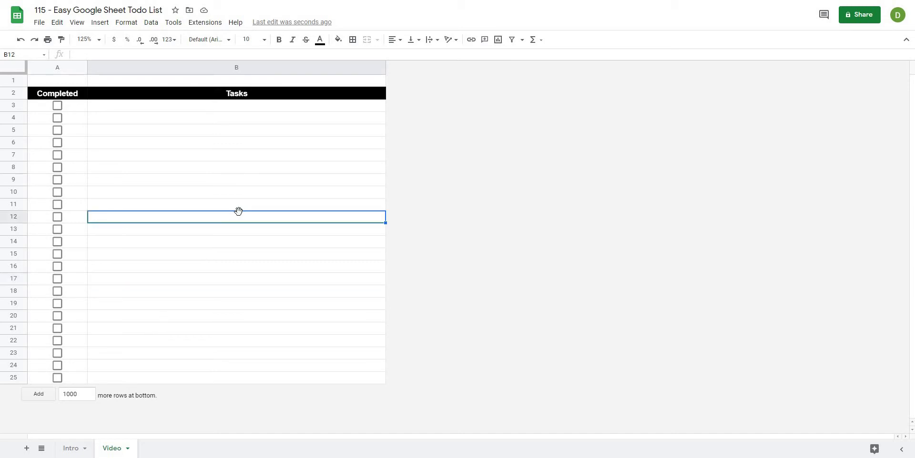
left_click(182, 123)
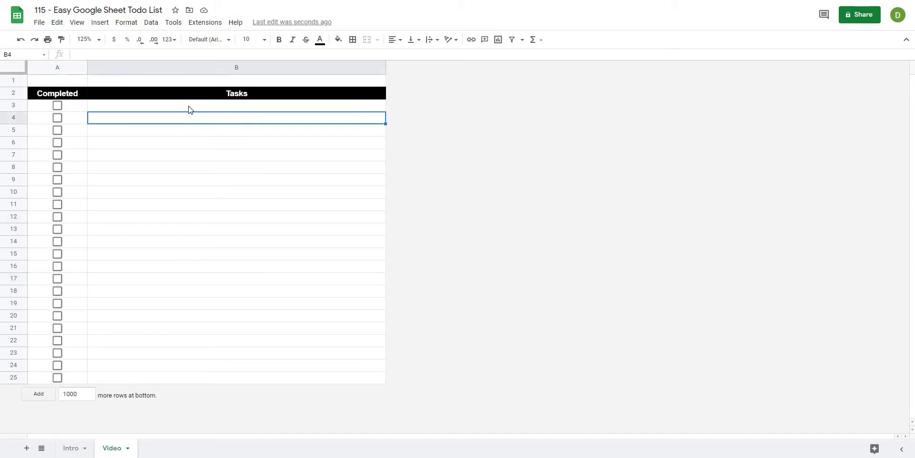
left_click(203, 108)
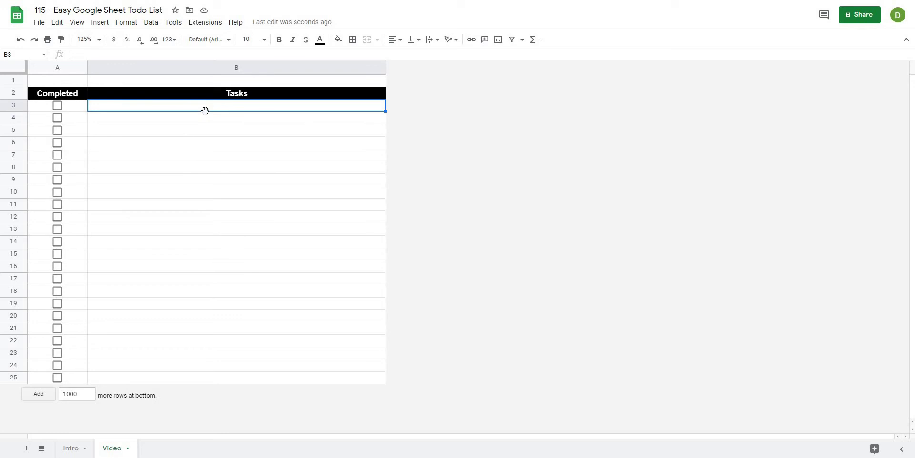
type("Task ")
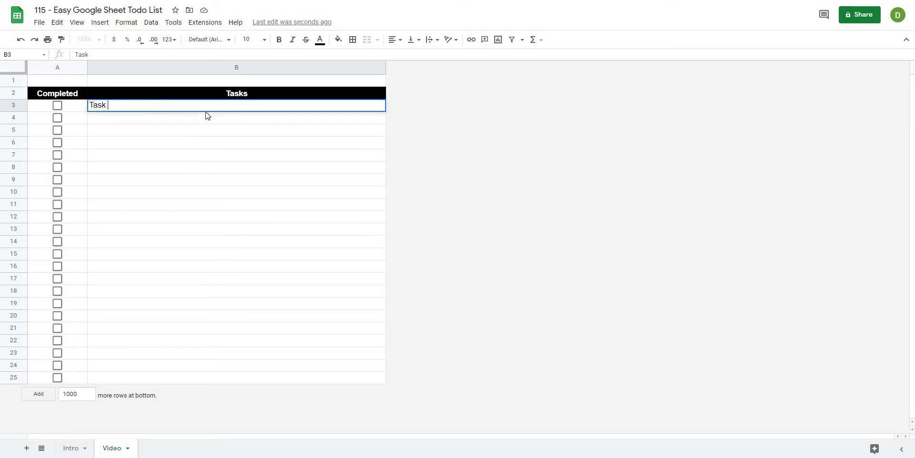
type("1")
key("Return")
type("Task 2")
key("Return")
type("T")
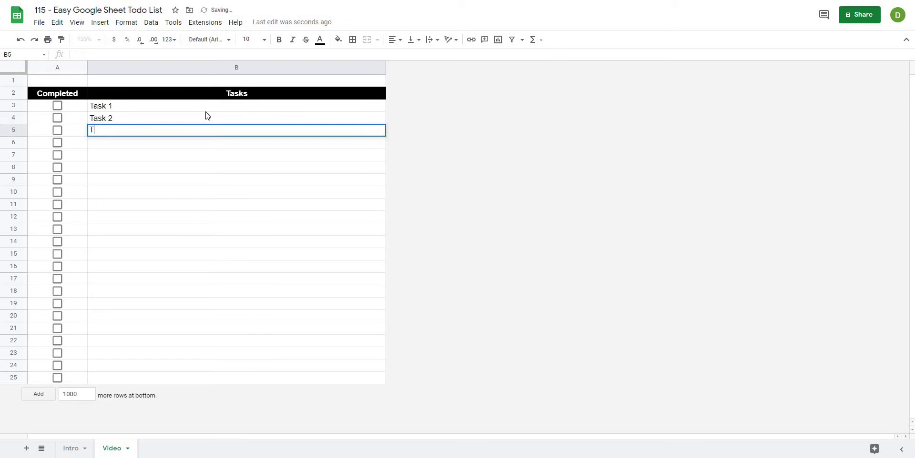
type("ask 3")
key("Return")
- Extend the series down column B to fill Task 4 through Task 23 in B25
left_click_drag(206, 106, 355, 381)
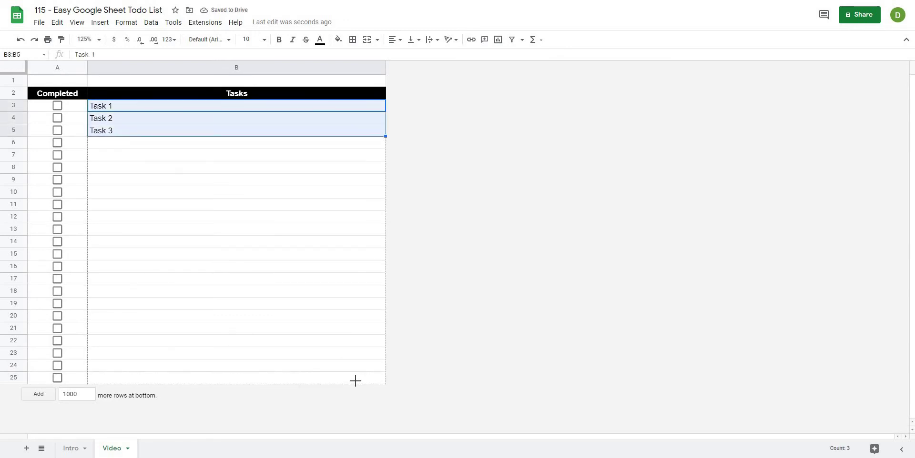
left_click(291, 281)
left_click_drag(195, 107, 190, 376)
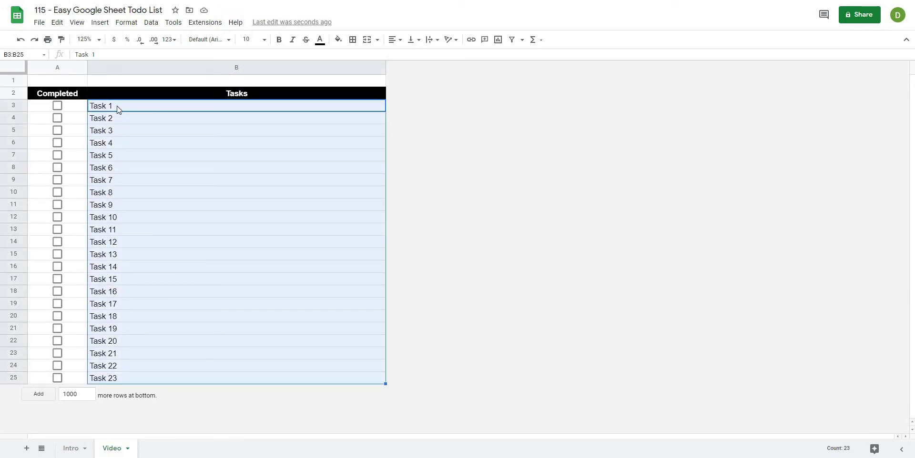
- Centre the task names in column B
left_click(395, 39)
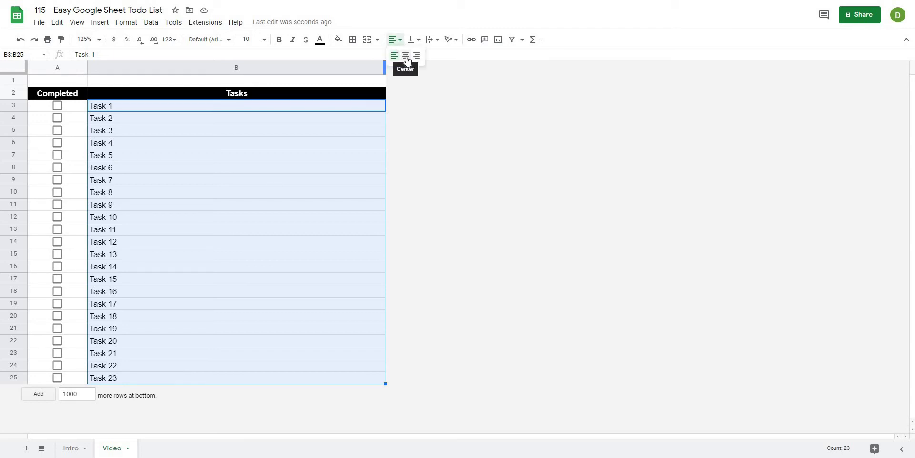
left_click(404, 58)
left_click(328, 244)
- Move Task 18 up into B19 and tick the checkboxes in A11 through A19
left_click(178, 316)
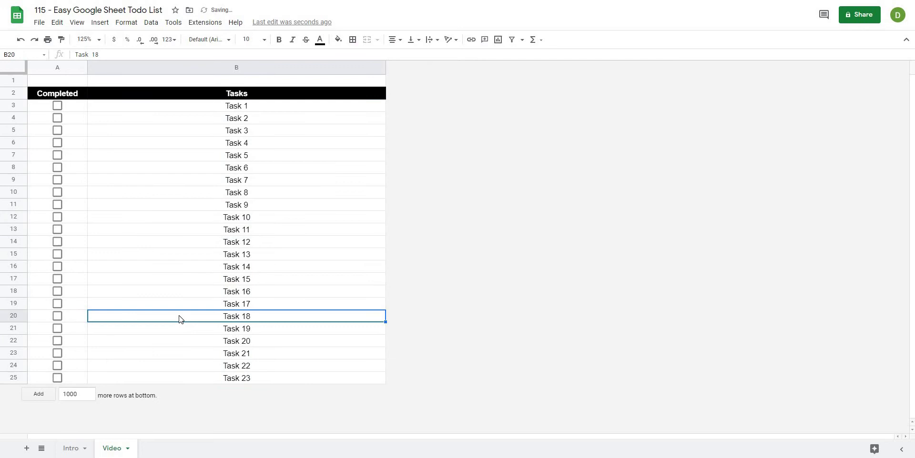
left_click_drag(179, 314, 178, 303)
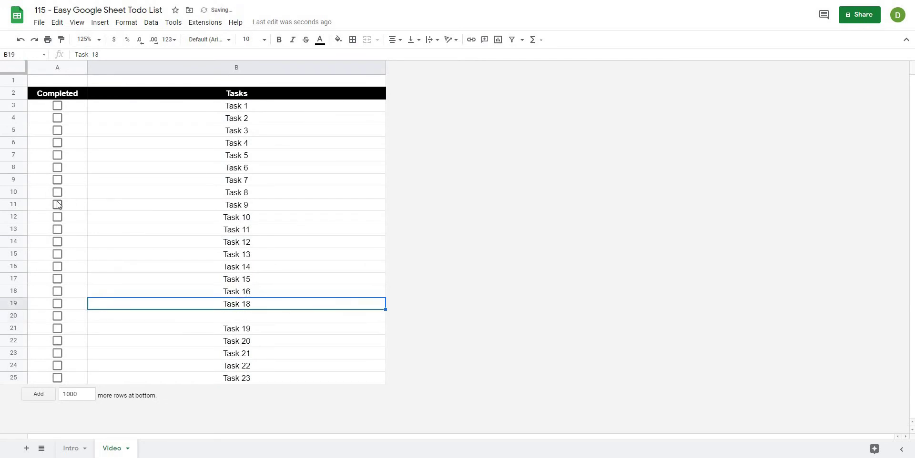
left_click(57, 204)
left_click(57, 217)
left_click(58, 230)
left_click(58, 241)
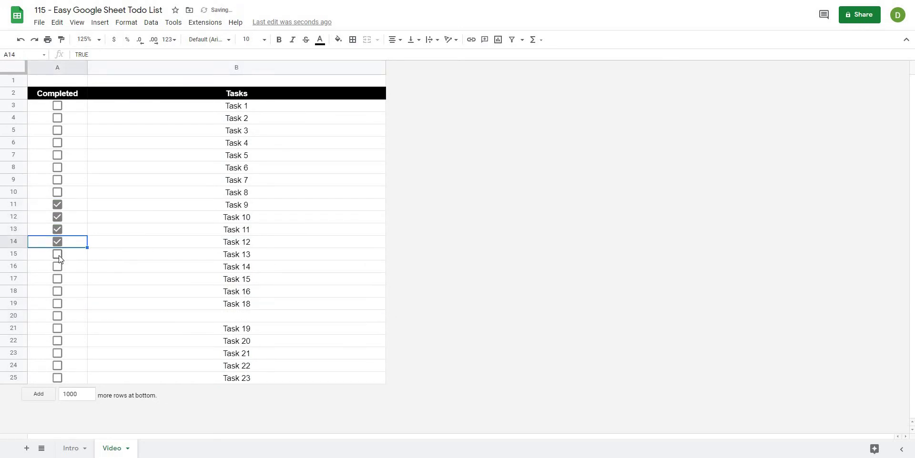
left_click(57, 253)
left_click(56, 267)
left_click(56, 280)
left_click(57, 291)
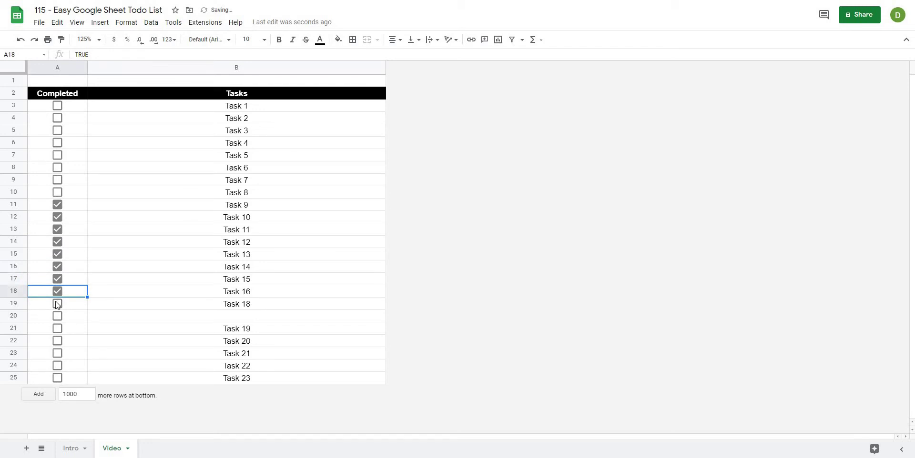
left_click(58, 303)
- Refill the task numbering in column B down to Task 23
left_click(217, 318)
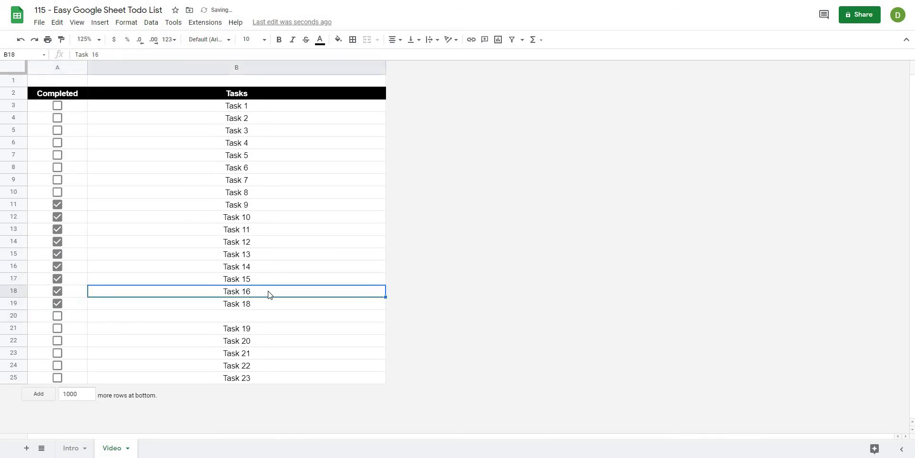
left_click_drag(269, 295, 267, 267)
left_click_drag(385, 297, 382, 342)
left_click(253, 313)
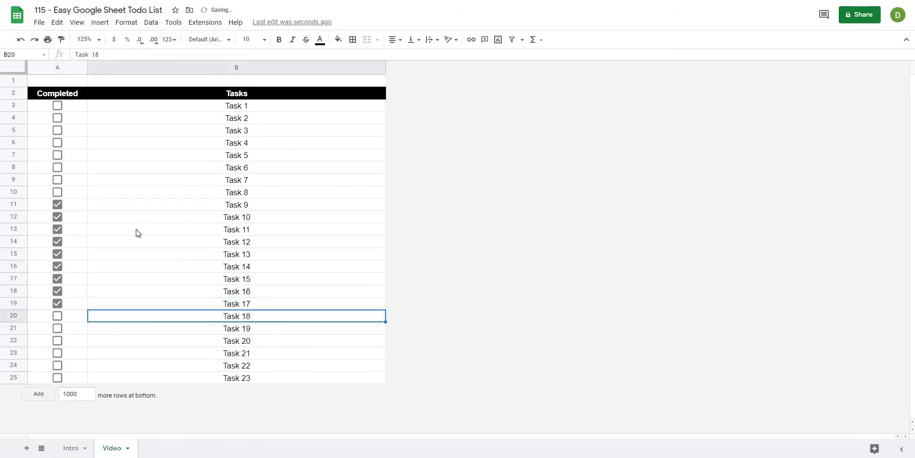
- Untick all the checkboxes in A11 through A19
left_click(138, 254)
left_click(61, 205)
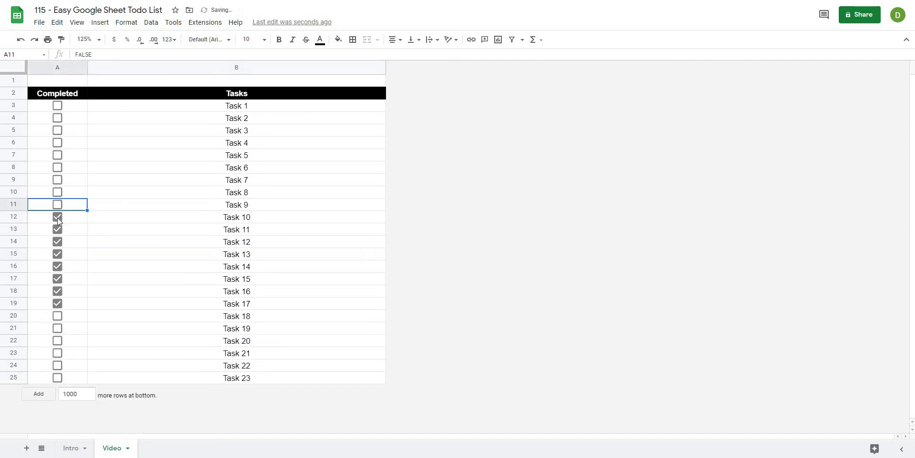
left_click(58, 217)
left_click(59, 230)
left_click(59, 241)
left_click(57, 255)
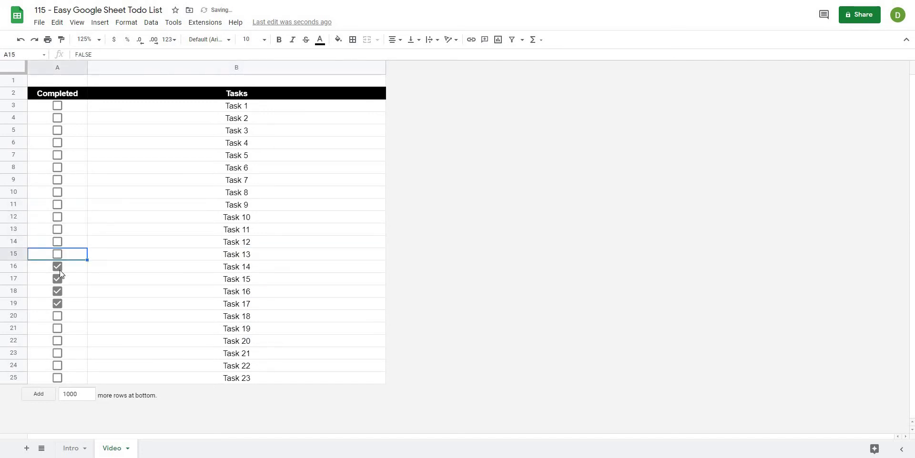
left_click(57, 267)
left_click(57, 280)
left_click(58, 291)
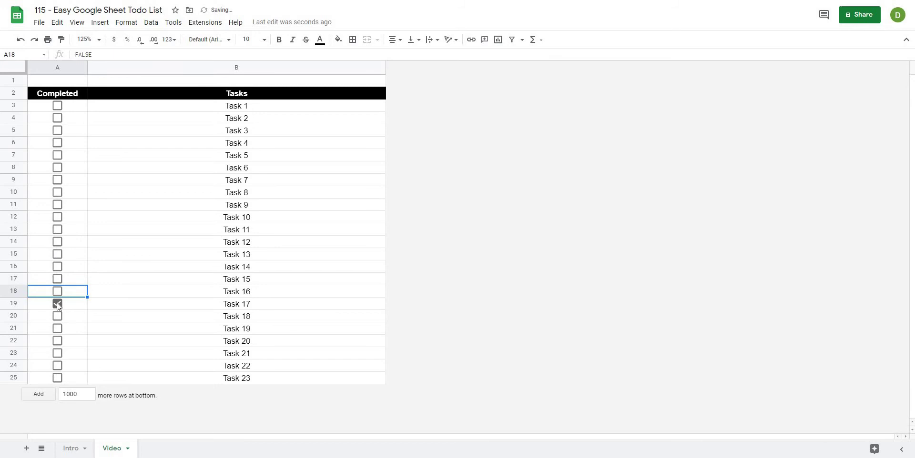
left_click(56, 303)
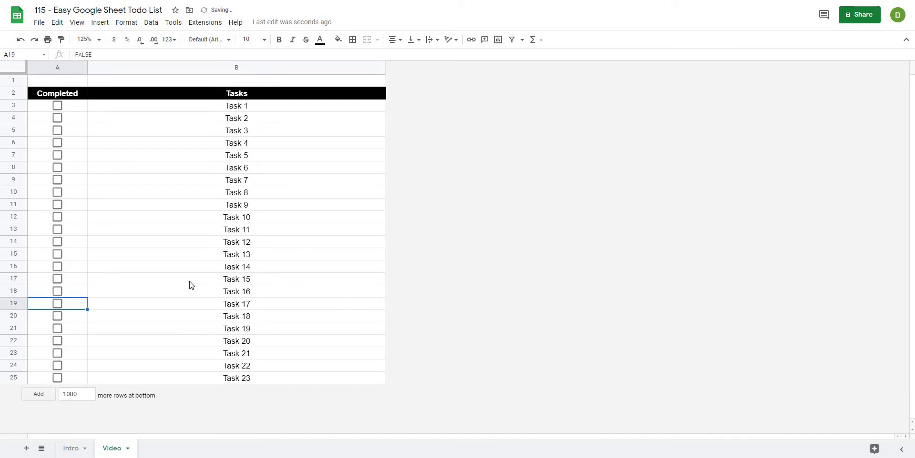
left_click(145, 229)
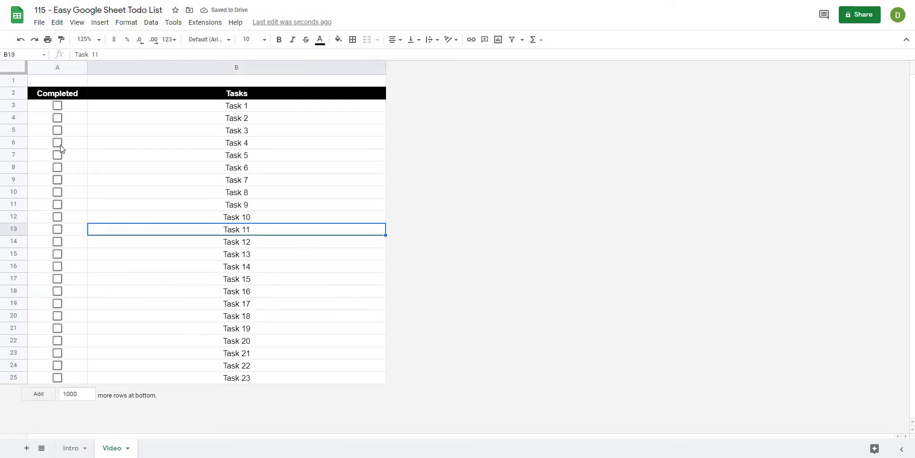
- Toggle the Task 5 checkbox on and off so every task ends unchecked
left_click(78, 159)
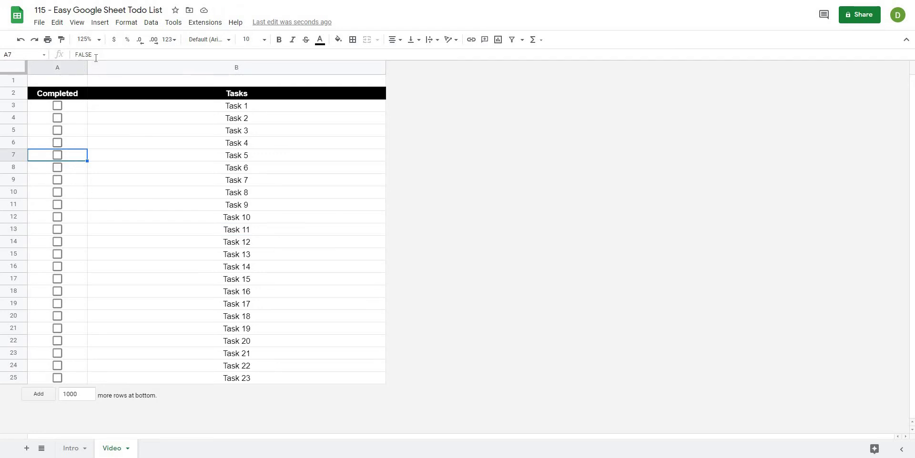
left_click(58, 155)
left_click(57, 156)
left_click(162, 171)
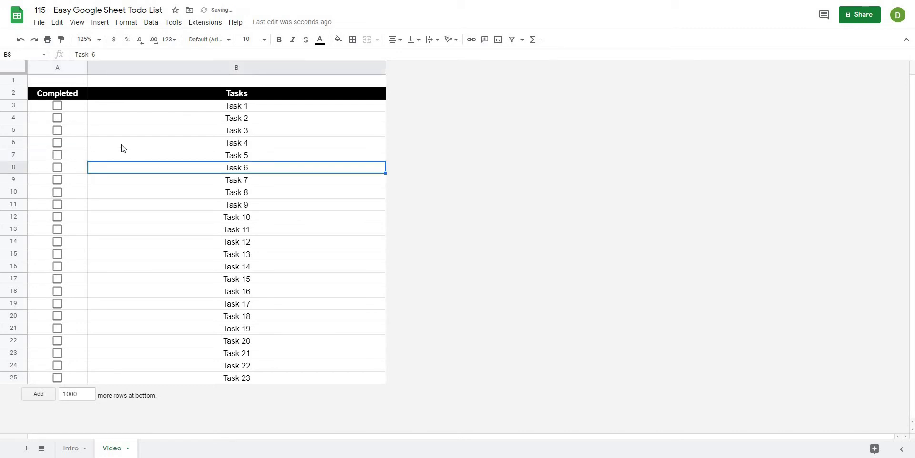
left_click(193, 106)
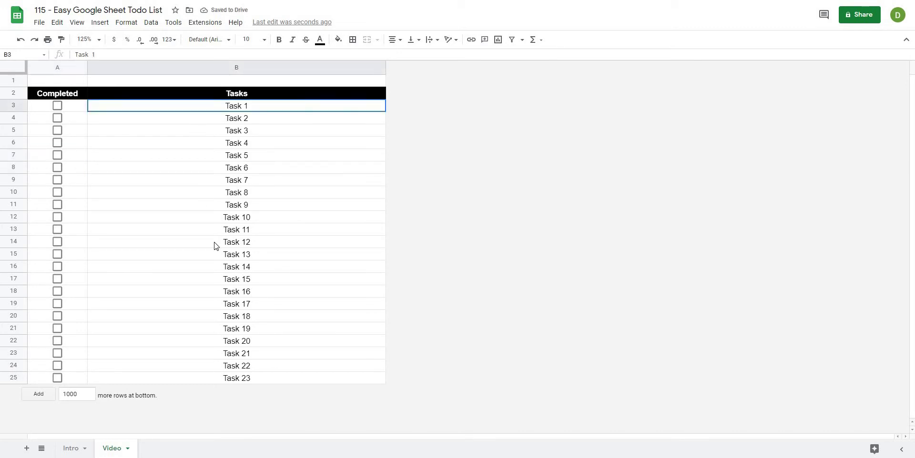
- Create a conditional formatting rule on B3:B25 with the custom formula =a3
left_click_drag(215, 245, 245, 378)
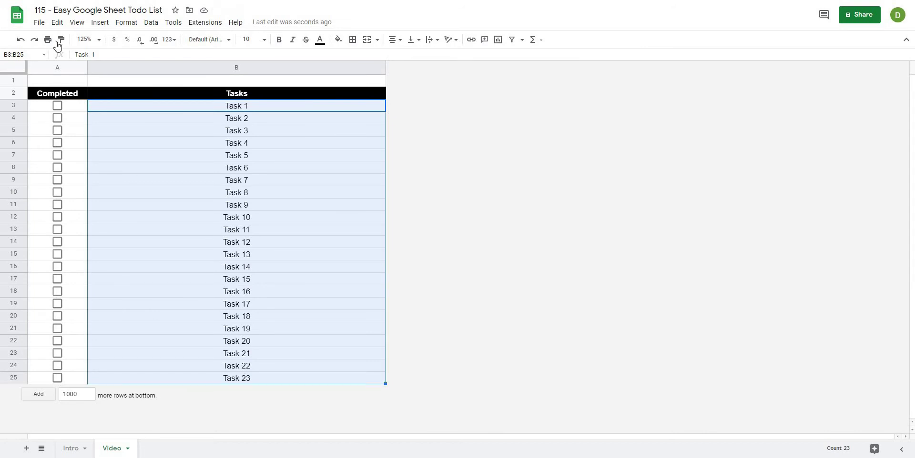
left_click(125, 22)
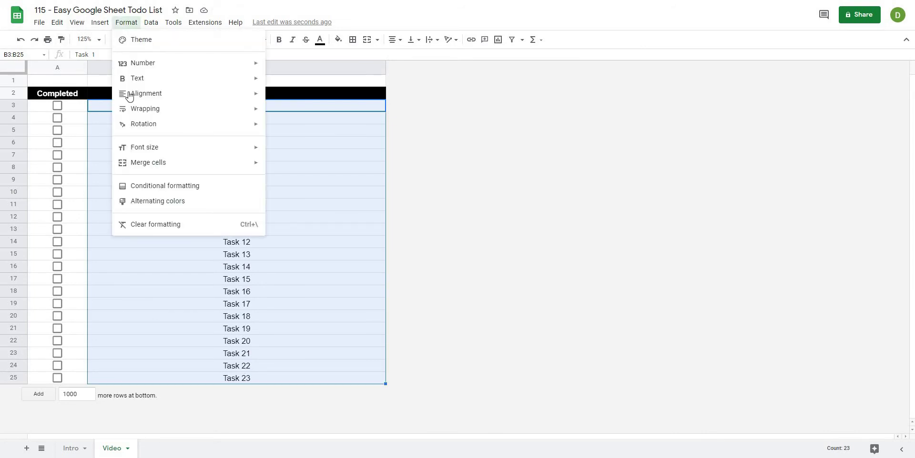
left_click(144, 187)
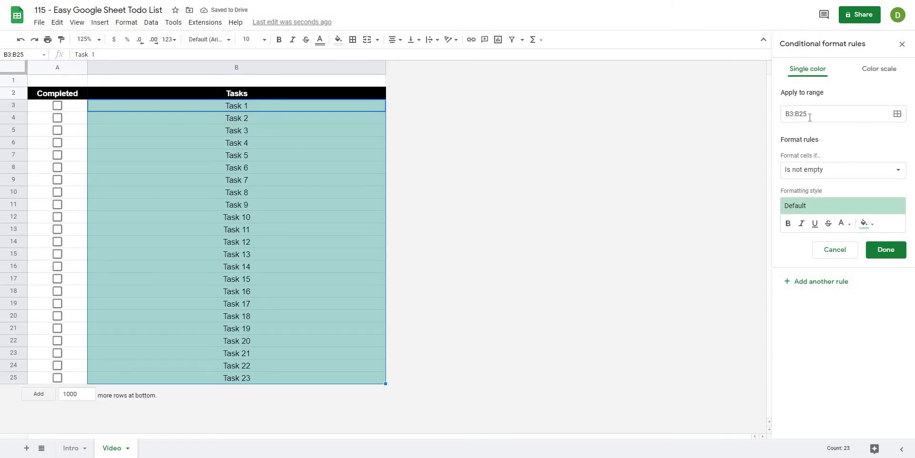
left_click(792, 174)
scroll(816, 362, "down", 1)
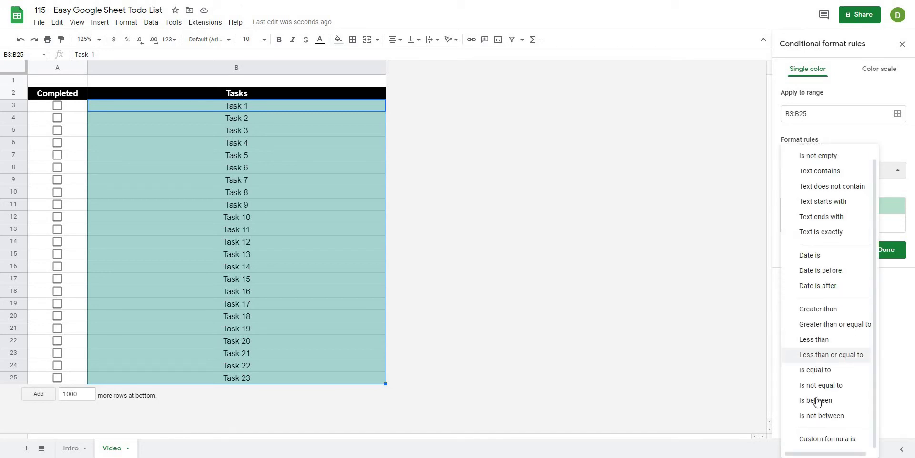
left_click(815, 439)
left_click(793, 192)
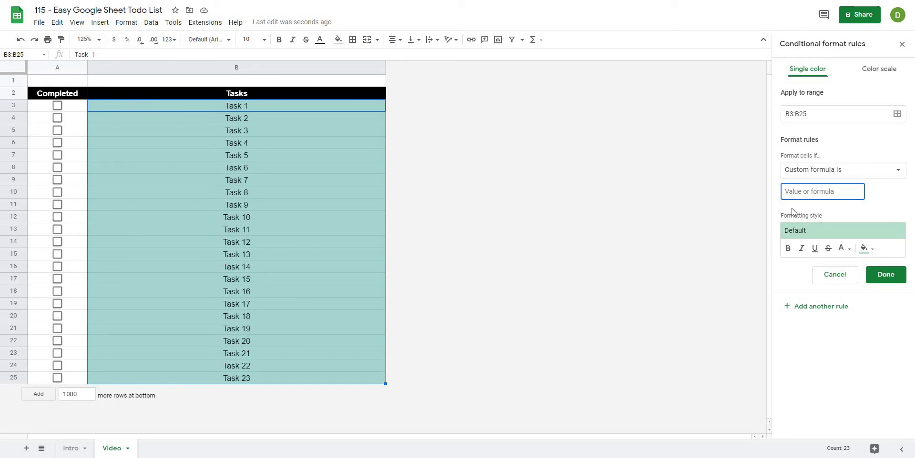
type("=a3")
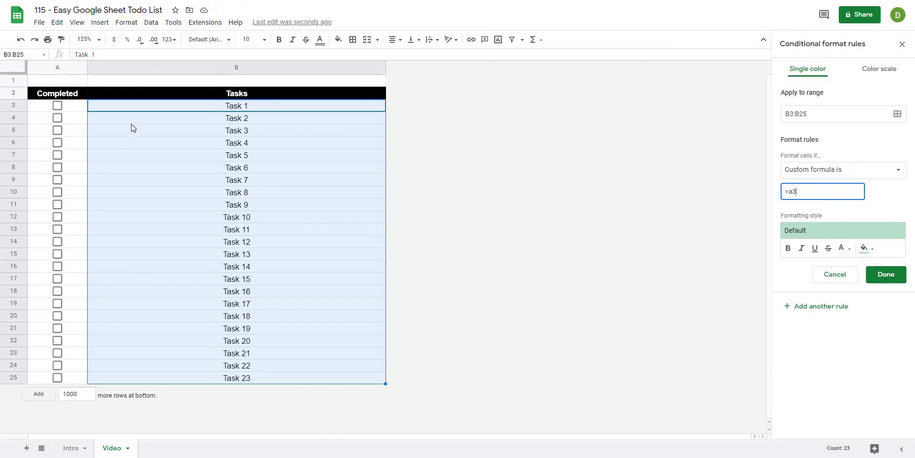
- Tick the checkboxes for Task 1 through Task 8 to see their task cells highlight
left_click(56, 108)
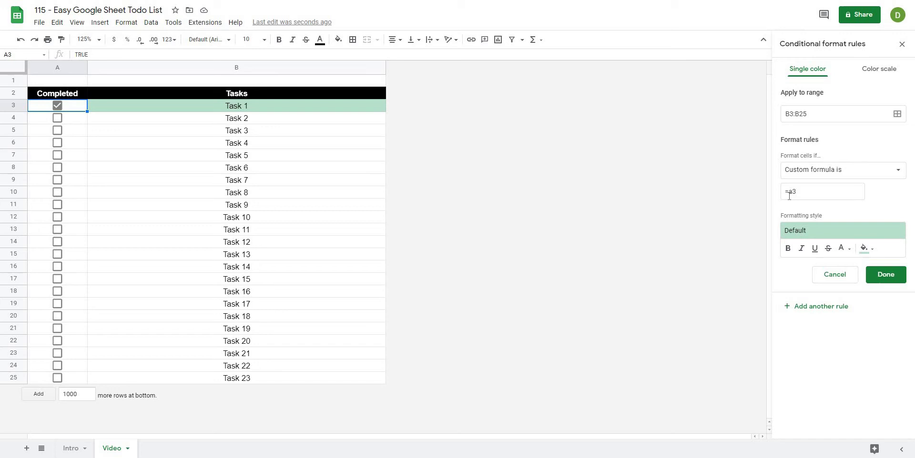
left_click(58, 118)
left_click(58, 131)
left_click(57, 143)
left_click(57, 155)
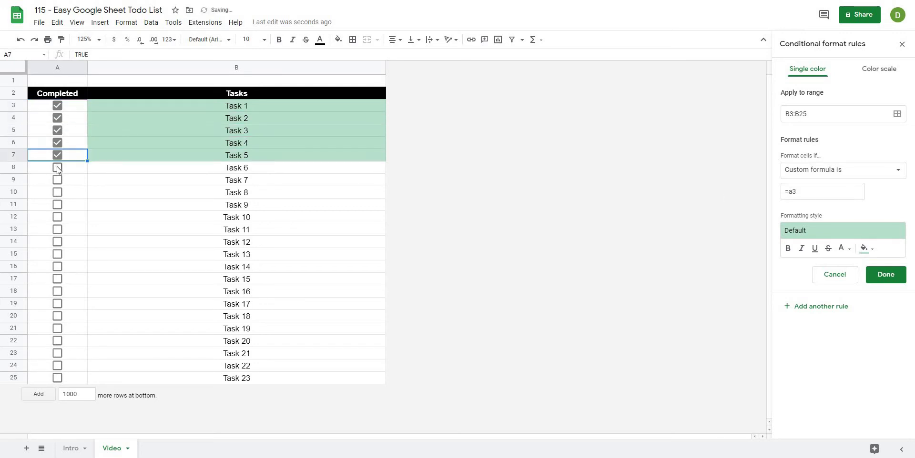
left_click(57, 168)
left_click(57, 180)
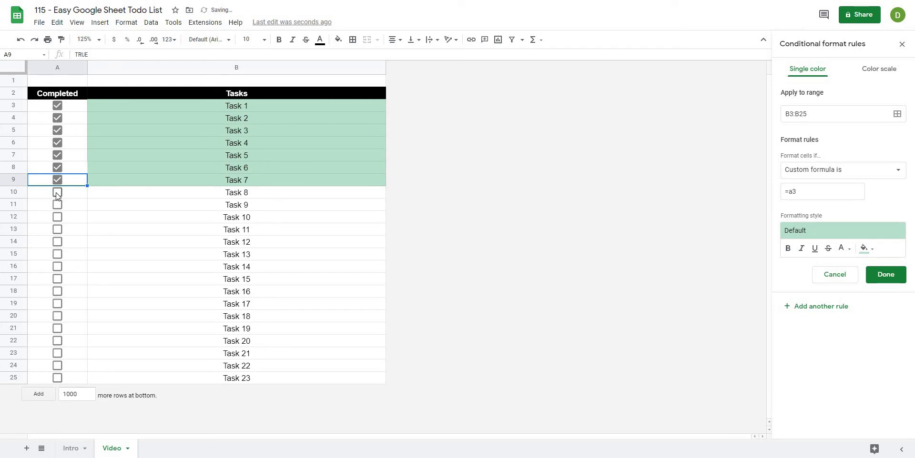
left_click(56, 193)
- Untick Task 8 back down to Task 2, leaving only Task 1 ticked and highlighted
left_click(57, 193)
left_click(58, 180)
left_click(58, 168)
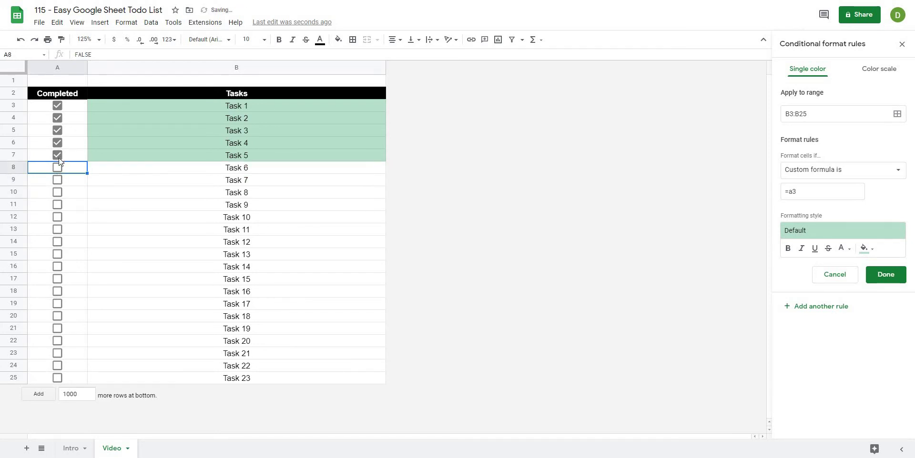
left_click(58, 155)
left_click(58, 143)
left_click(57, 130)
left_click(57, 118)
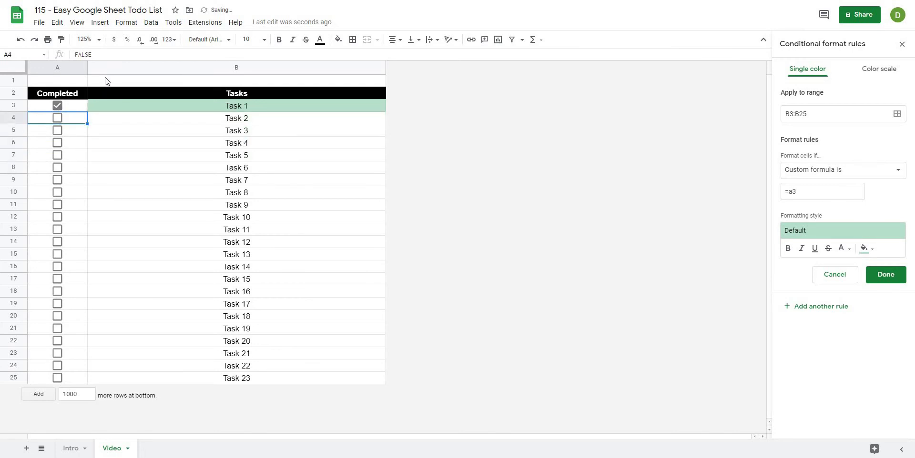
- Give the completed-task formatting rule strikethrough text and a grey fill
left_click(827, 253)
left_click(868, 249)
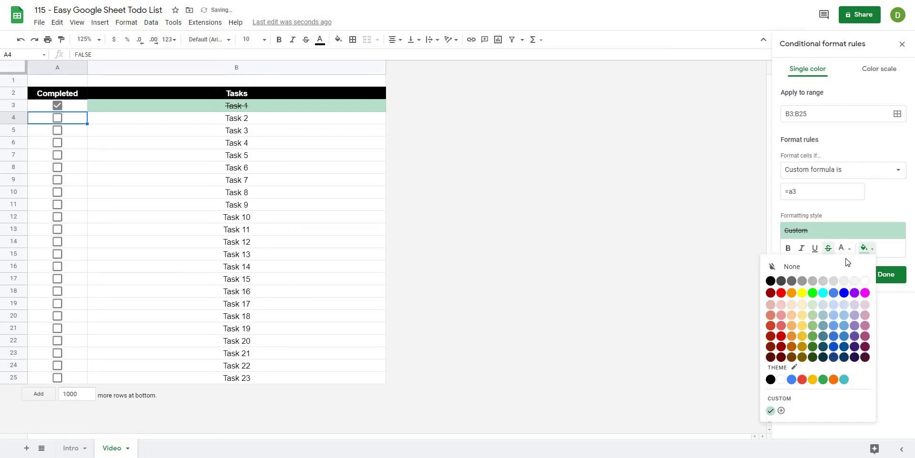
left_click(812, 281)
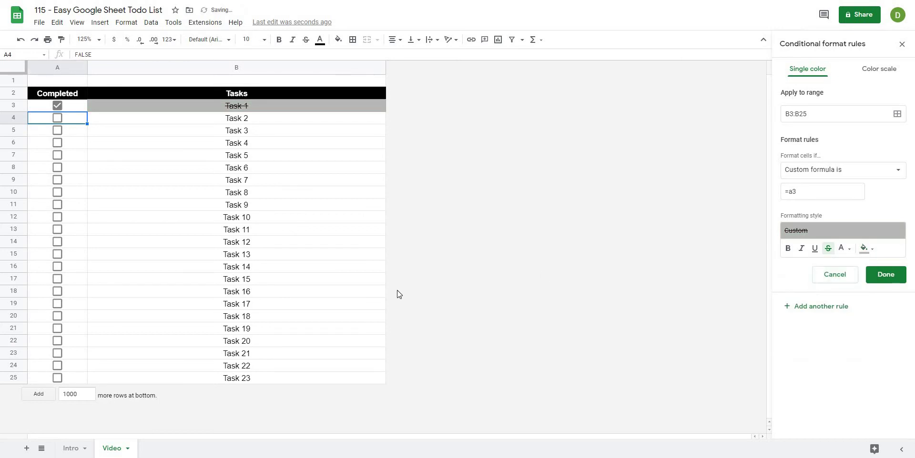
left_click(278, 244)
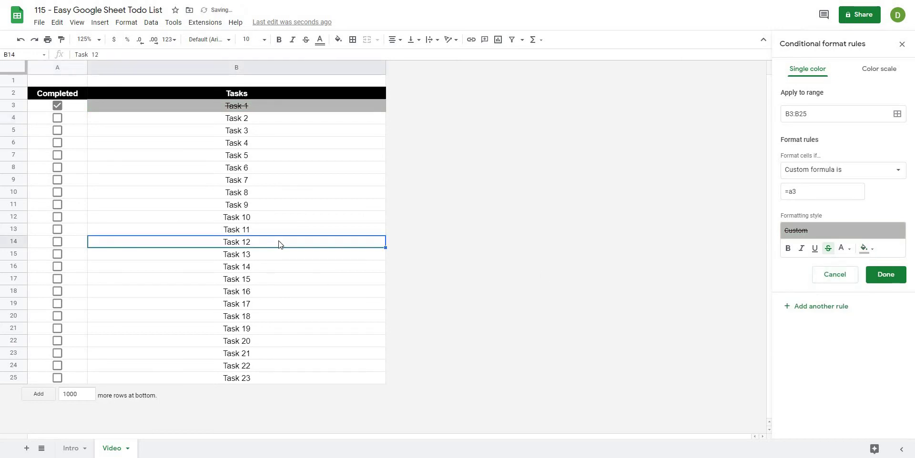
- Tick Tasks 2–6, 11 and 13–18 to preview the grey strikethrough
left_click(58, 117)
left_click(58, 130)
left_click(58, 143)
left_click(57, 154)
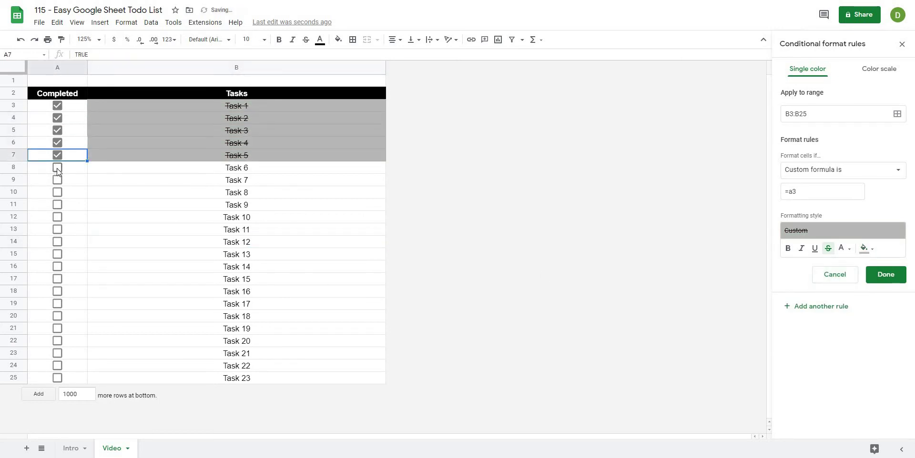
left_click(57, 168)
left_click_drag(174, 100, 200, 377)
left_click(57, 230)
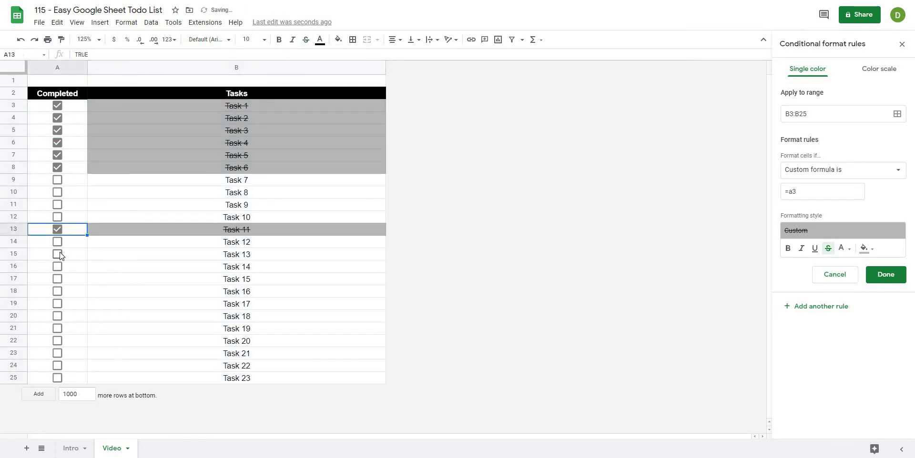
left_click(57, 254)
left_click(58, 267)
left_click(57, 279)
left_click(57, 292)
left_click(57, 303)
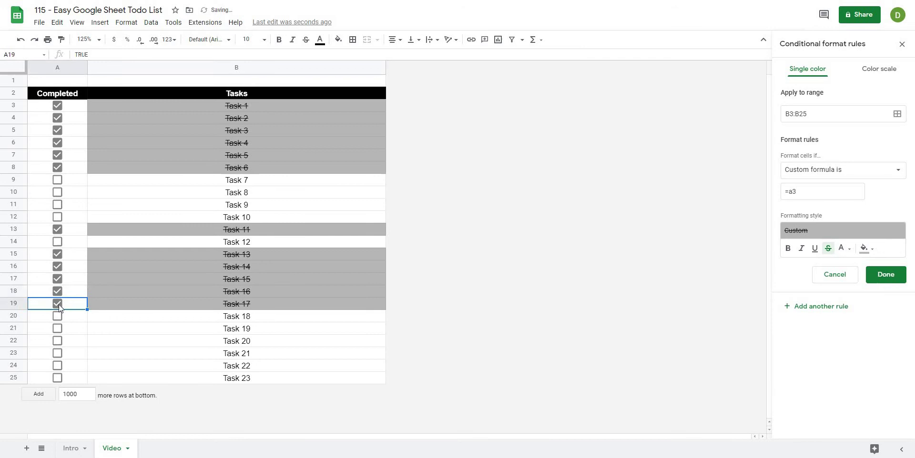
left_click(58, 316)
- Untick each checked task, working from Task 18 back up to Task 1
left_click(59, 316)
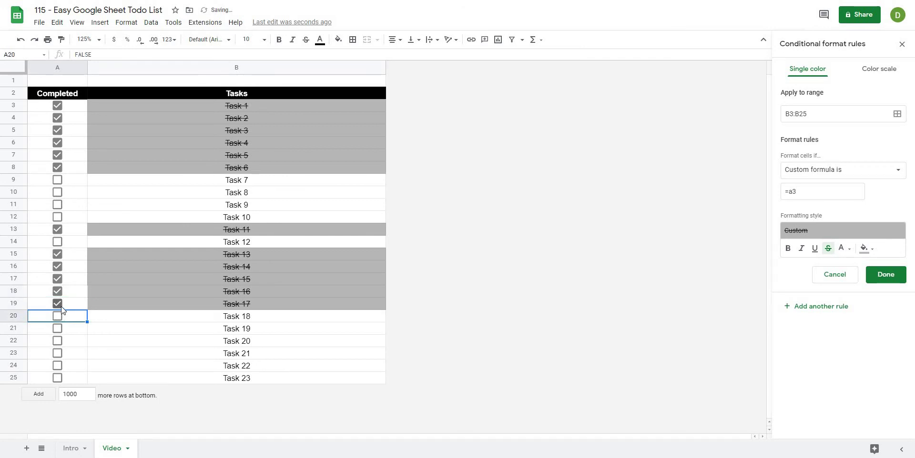
left_click(58, 304)
left_click(58, 291)
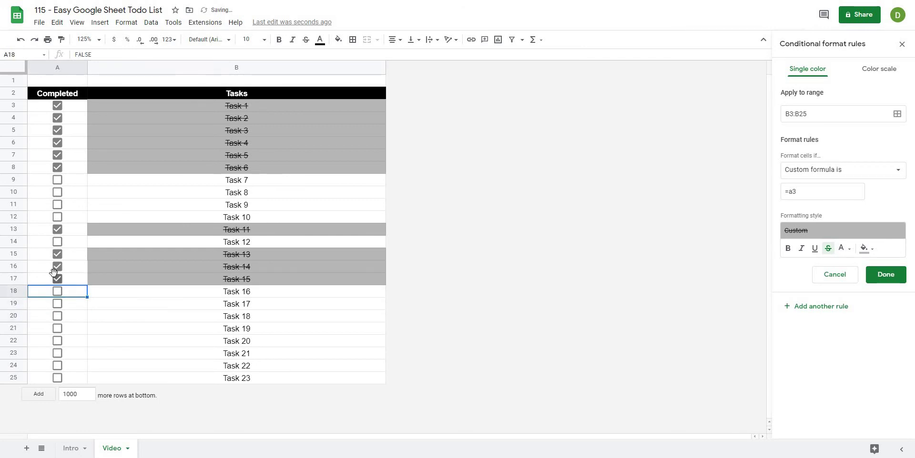
left_click(57, 279)
left_click(57, 266)
left_click(57, 254)
left_click(57, 229)
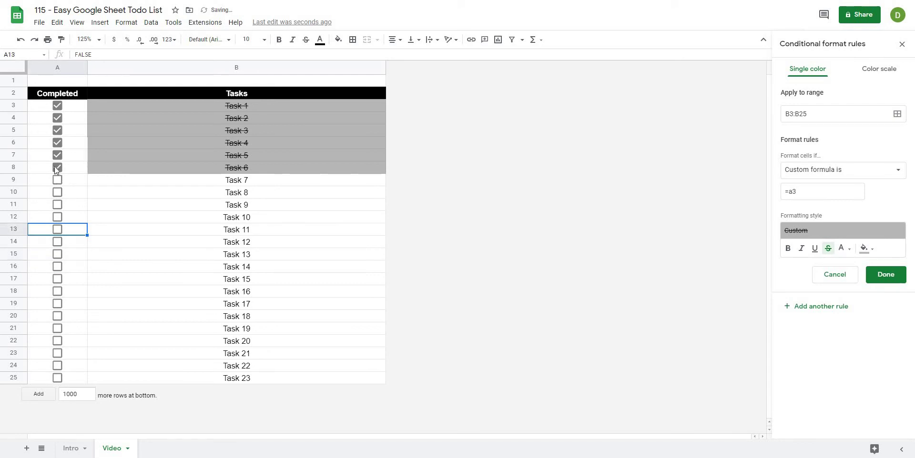
left_click(57, 168)
left_click(56, 155)
left_click(57, 142)
left_click(57, 131)
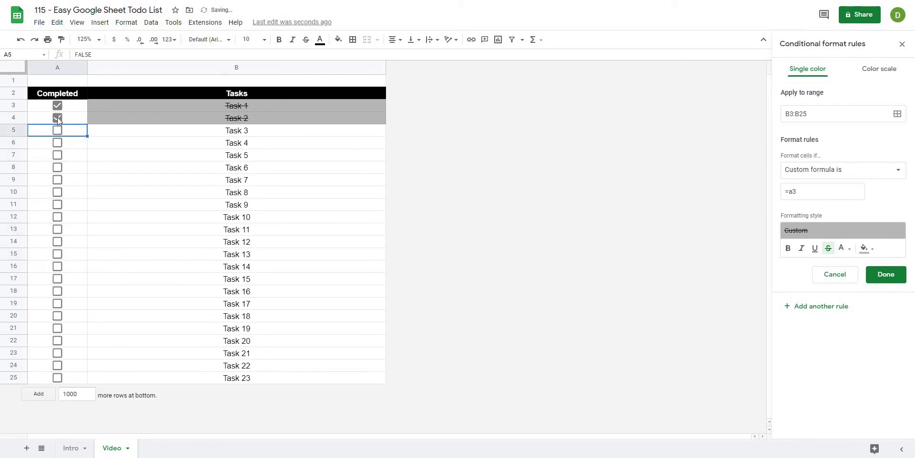
left_click(57, 118)
left_click(57, 106)
left_click(174, 160)
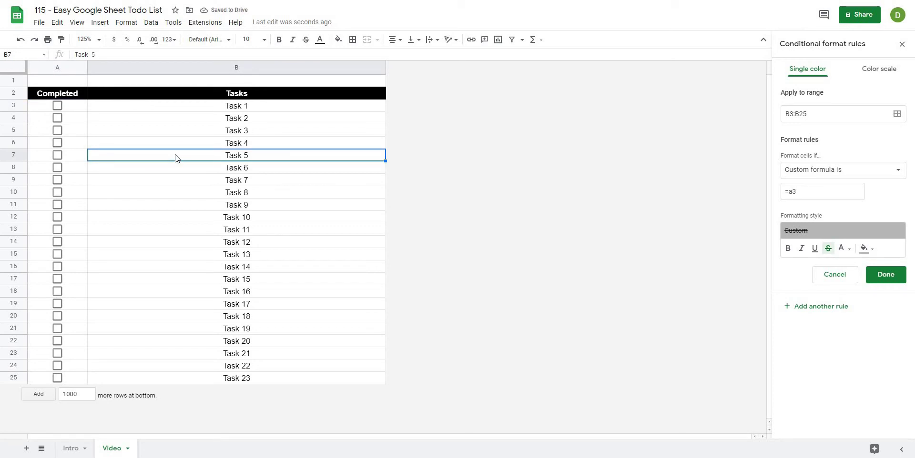
- Enter =countif(A3:A, TRUE) in A1 to count the ticked checkboxes
left_click(77, 84)
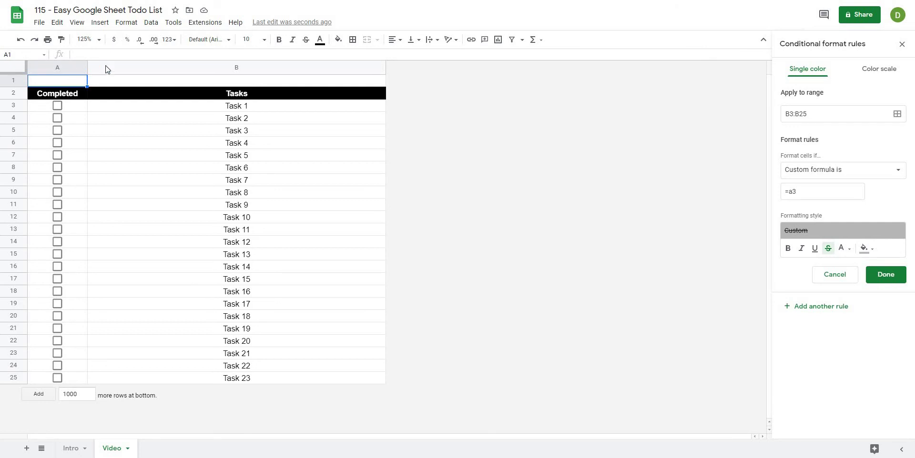
left_click(113, 55)
type("=")
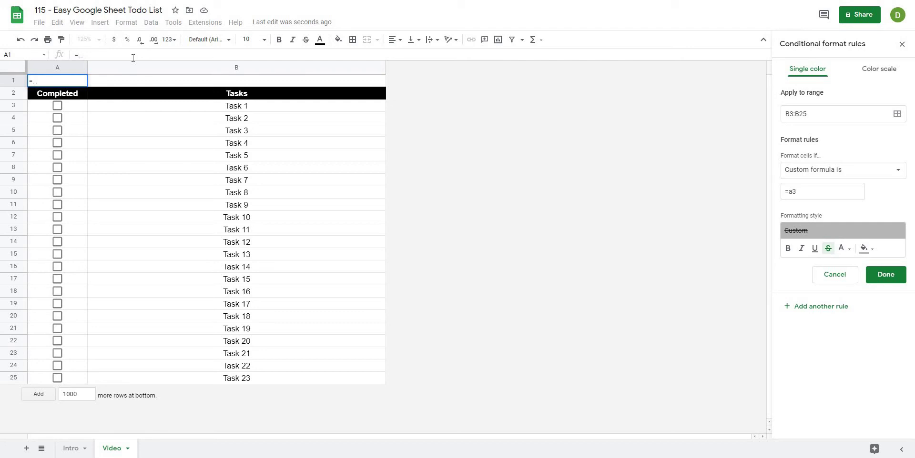
type("countif")
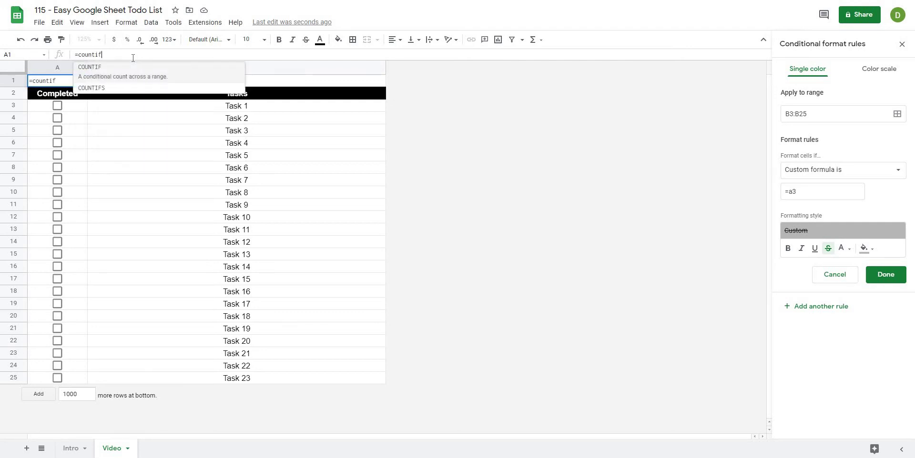
type("(")
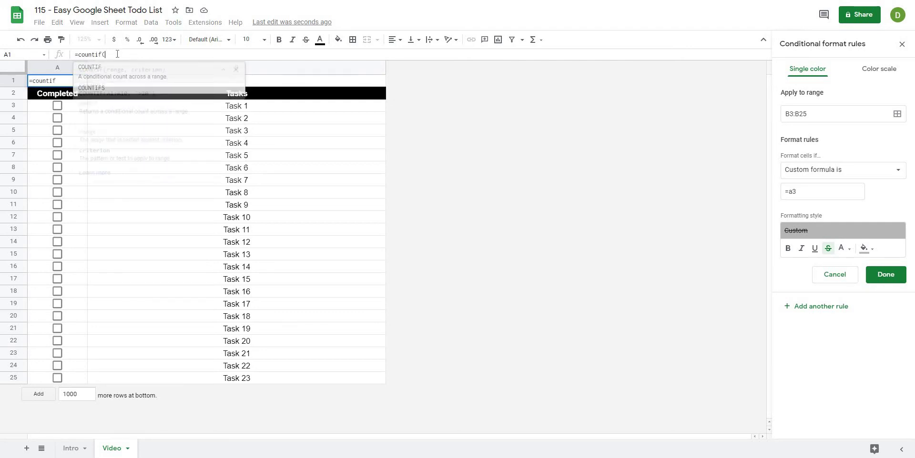
left_click(39, 107)
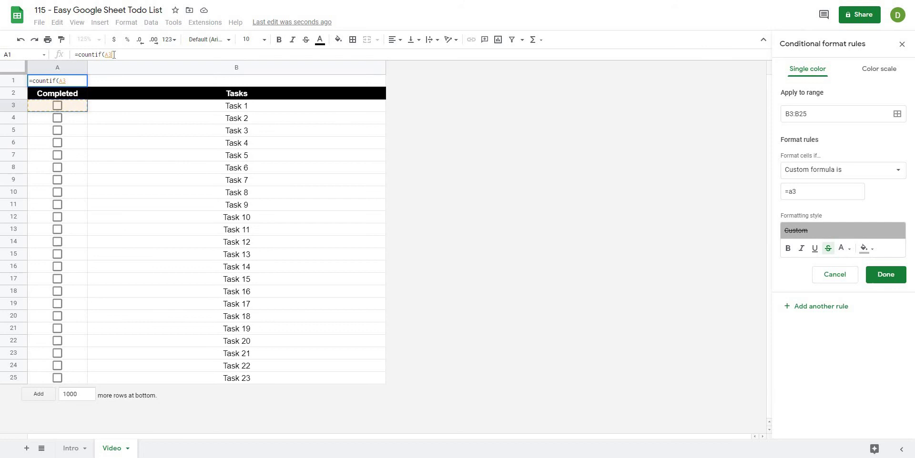
type(":A")
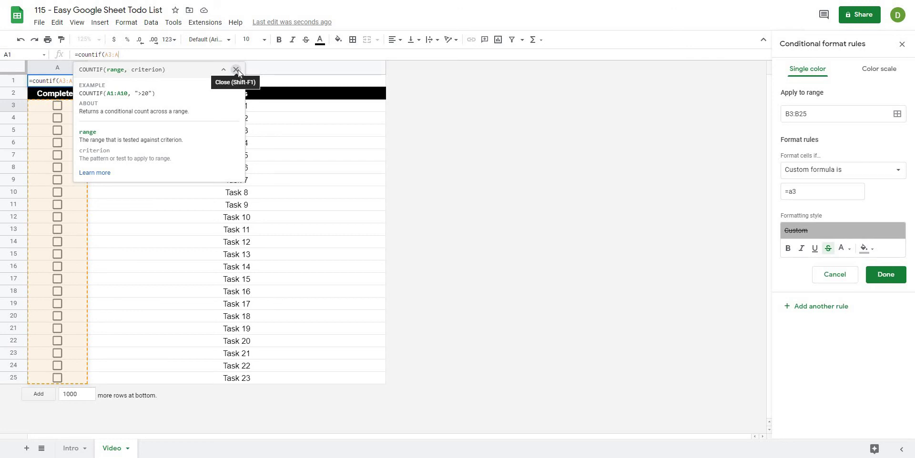
type(",")
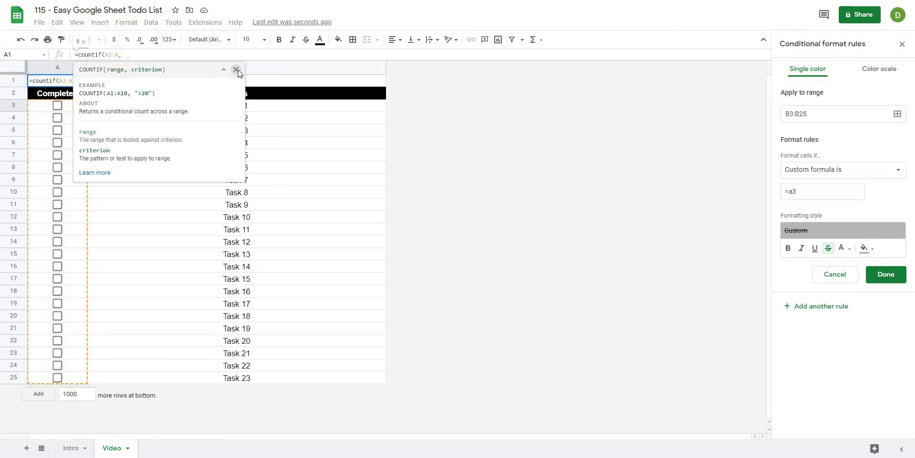
left_click(236, 70)
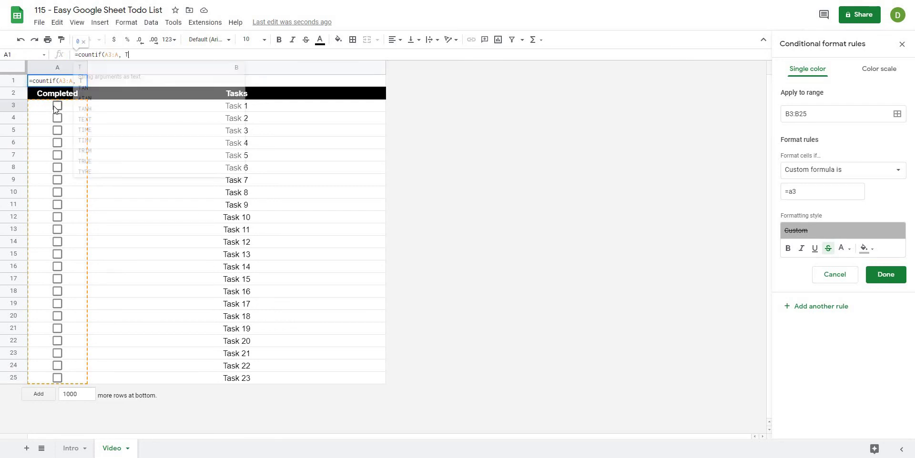
type("TRUE)")
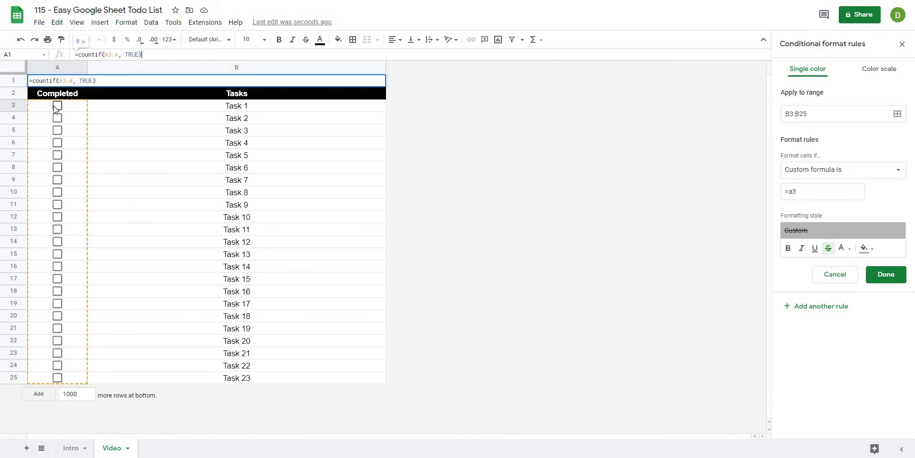
key("Return")
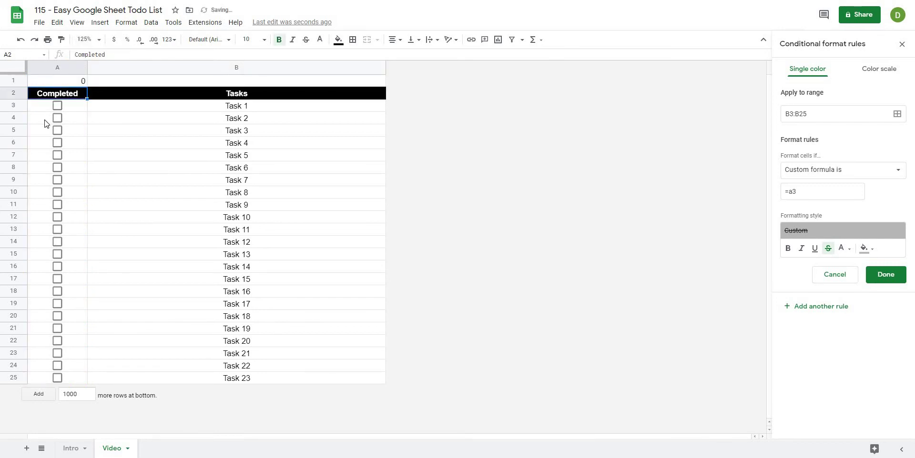
left_click(58, 106)
left_click(58, 118)
left_click(57, 130)
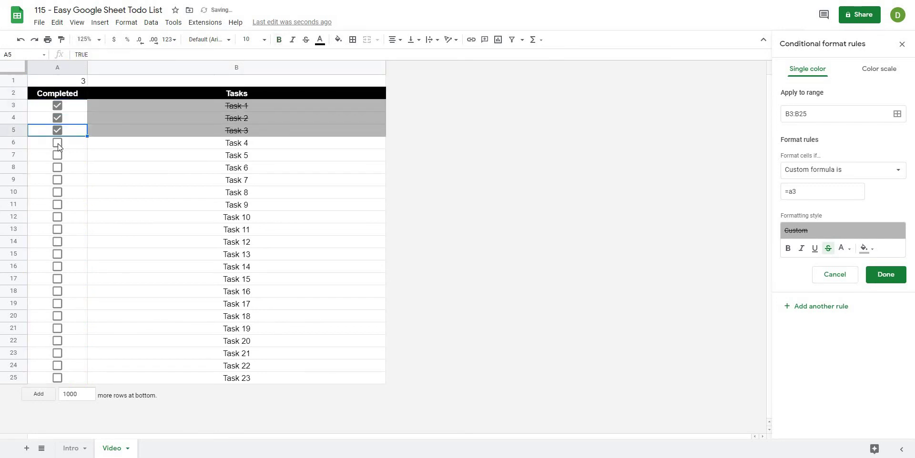
left_click(57, 143)
left_click(58, 155)
left_click(58, 168)
left_click(58, 179)
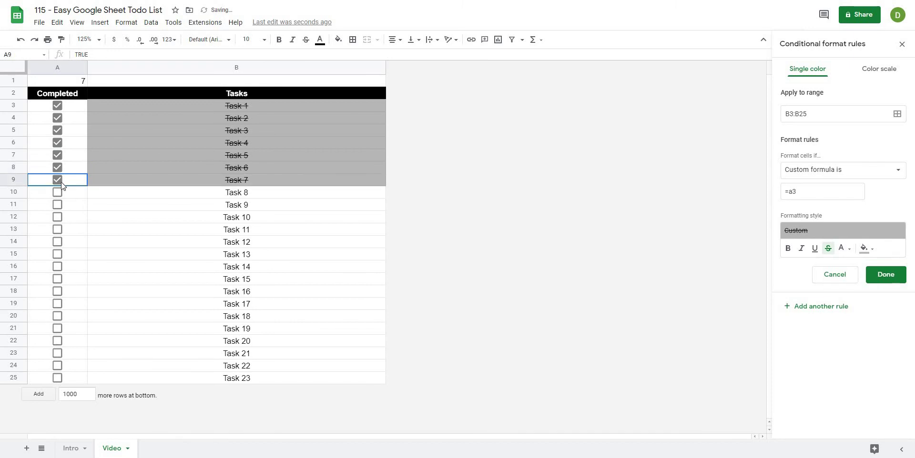
left_click(57, 216)
left_click(58, 106)
left_click(58, 118)
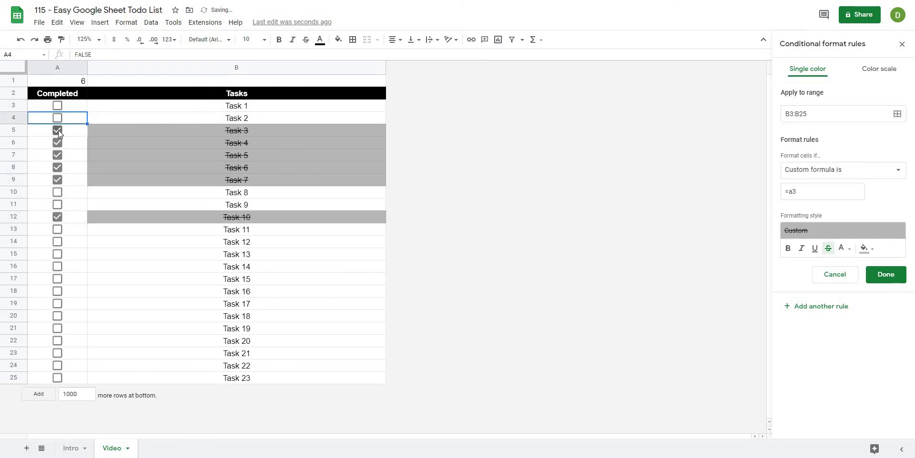
left_click(58, 131)
left_click(58, 142)
left_click(58, 155)
left_click(58, 168)
left_click(57, 180)
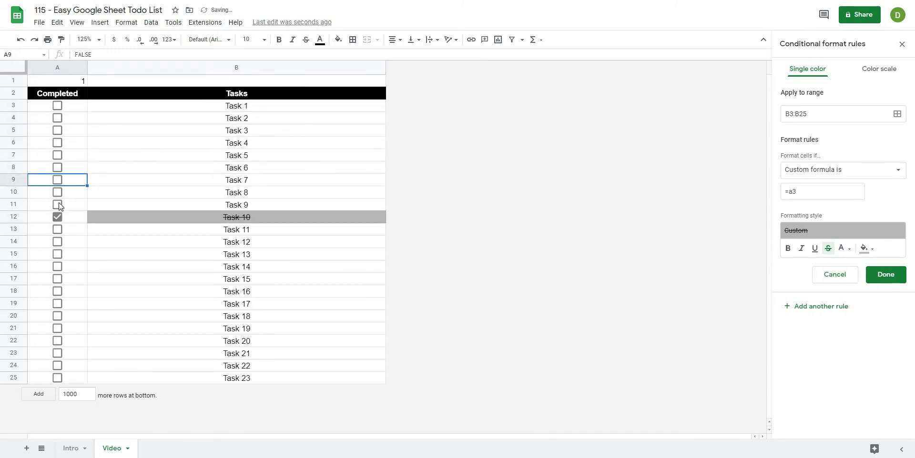
left_click(57, 216)
left_click(71, 82)
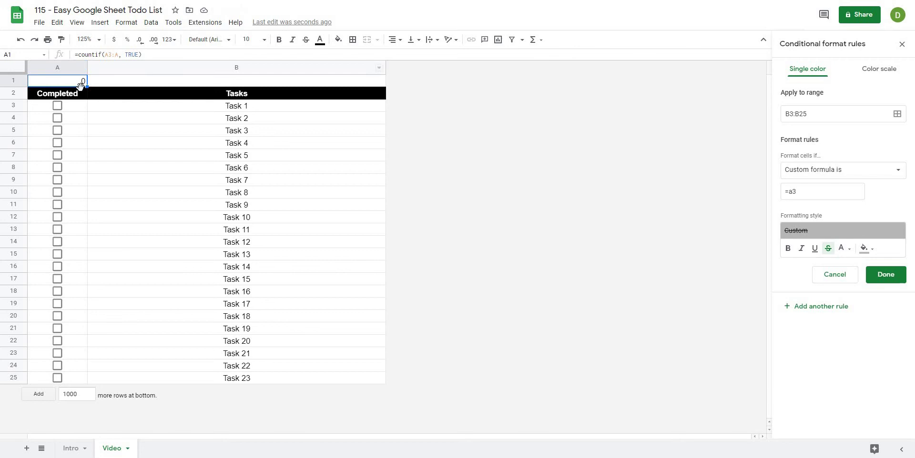
- Extend A1's formula to =countif(A3:A, TRUE) / counta(B3:B)
left_click(151, 54)
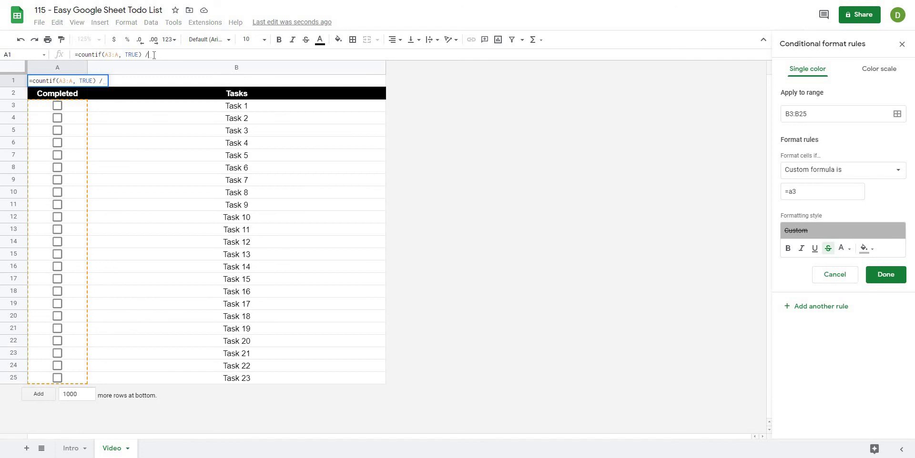
type("/")
left_click(159, 54)
type("count")
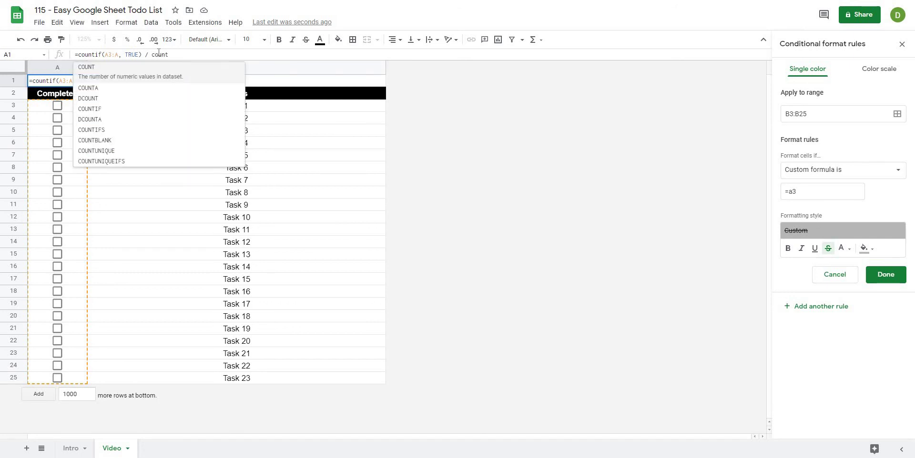
type("a")
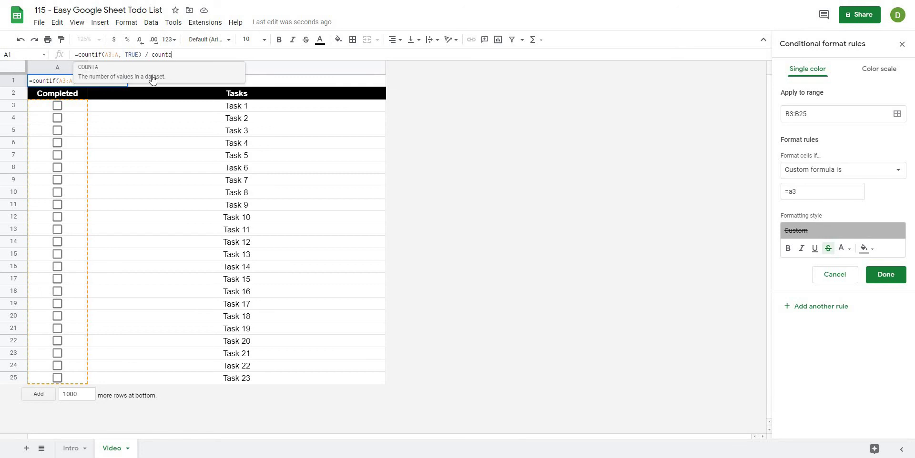
type("(")
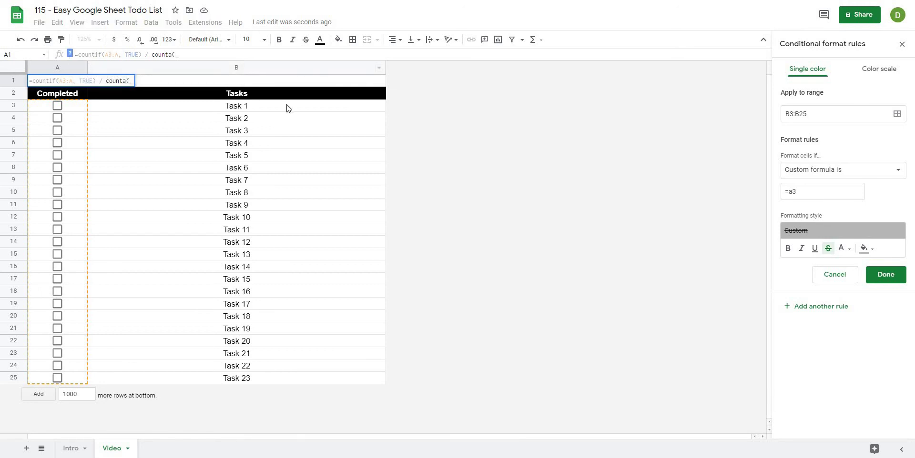
left_click_drag(286, 107, 284, 215)
left_click_drag(289, 269, 294, 399)
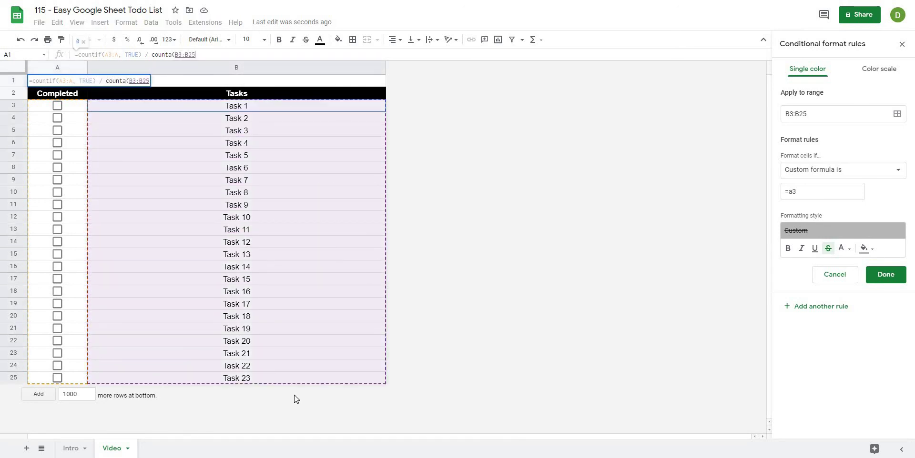
left_click(204, 56)
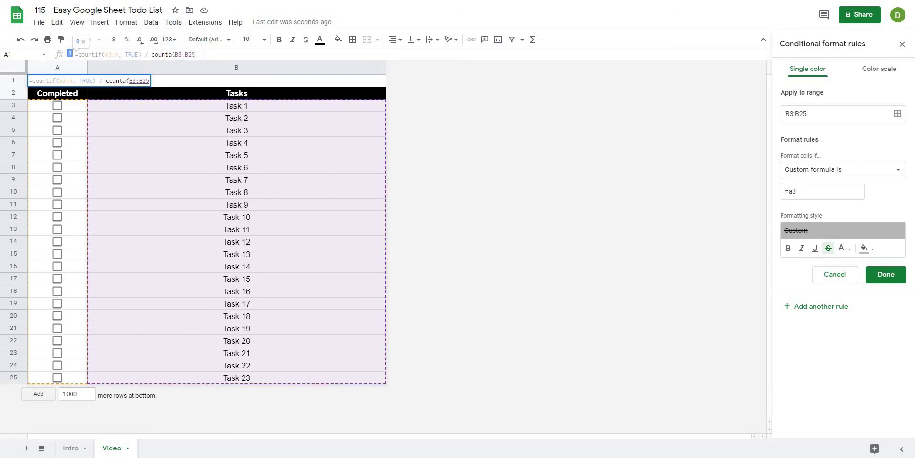
key("BackSpace")
key("BackSpace")
type(")")
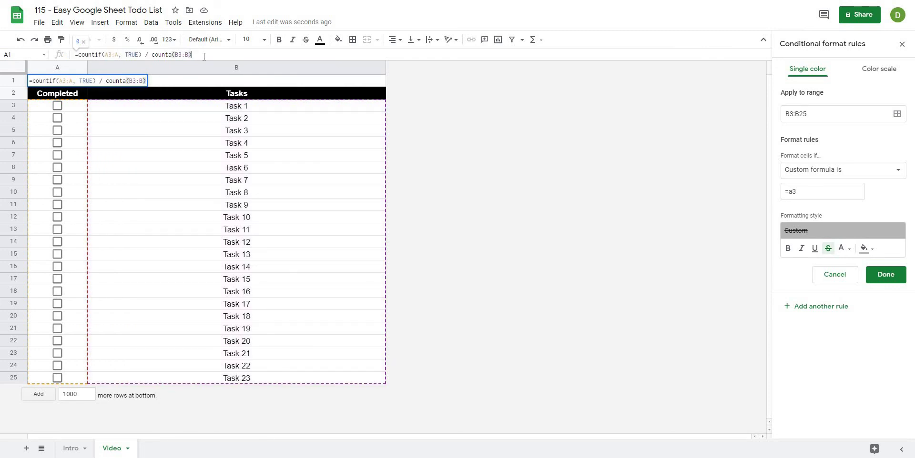
key("Return")
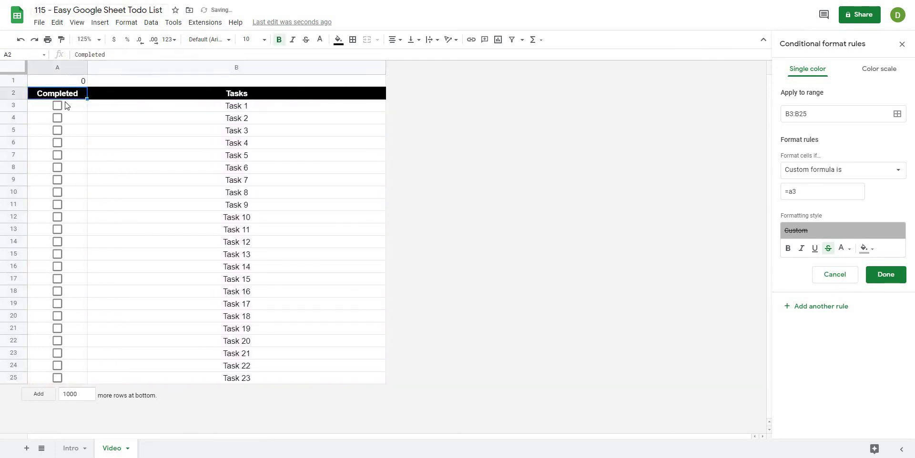
- Tick the checkboxes for Tasks 1 through 11
left_click(58, 105)
left_click(57, 118)
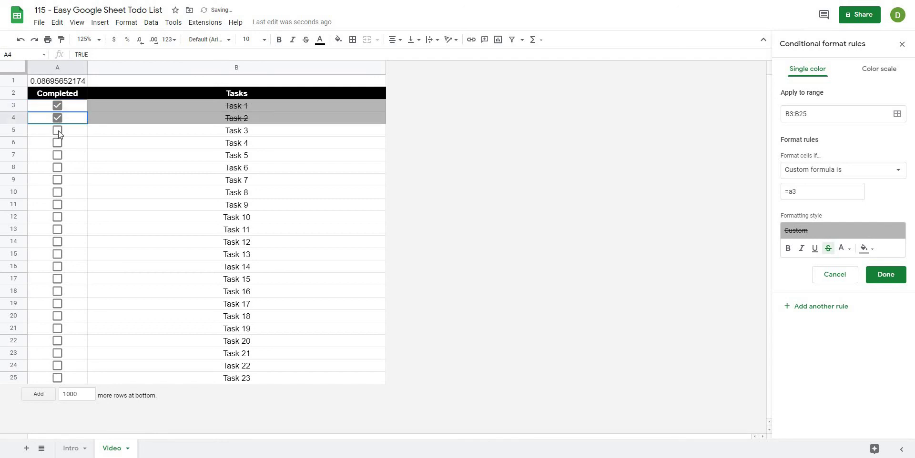
left_click(58, 130)
left_click(57, 142)
left_click(58, 155)
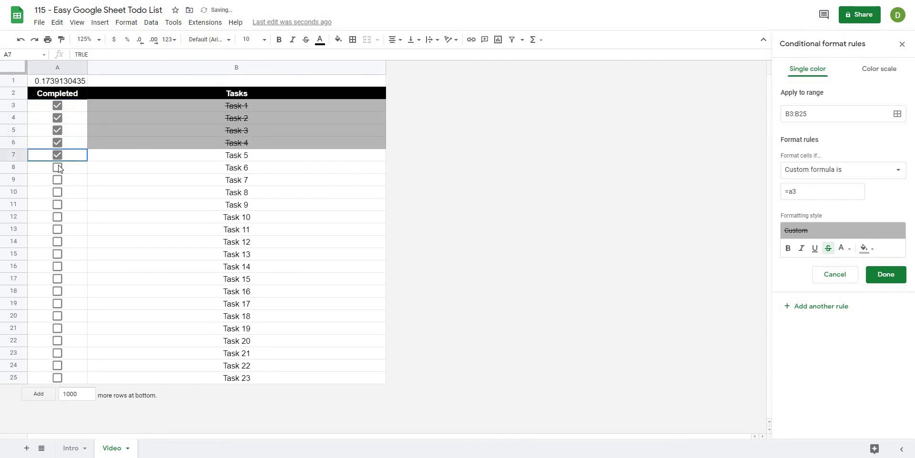
left_click(57, 168)
left_click(57, 180)
left_click(57, 192)
left_click(57, 205)
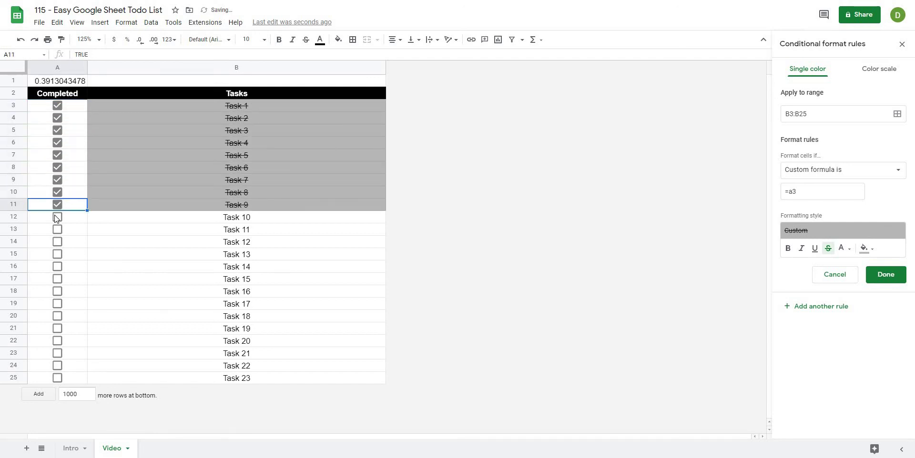
left_click(57, 217)
left_click(58, 230)
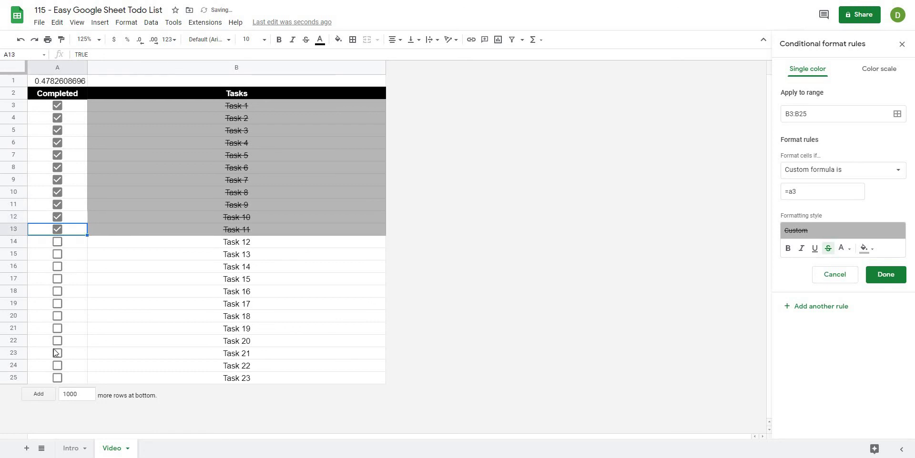
- Tick the remaining tasks from Task 23 back up to Task 12, so A1 reads 1
left_click(56, 378)
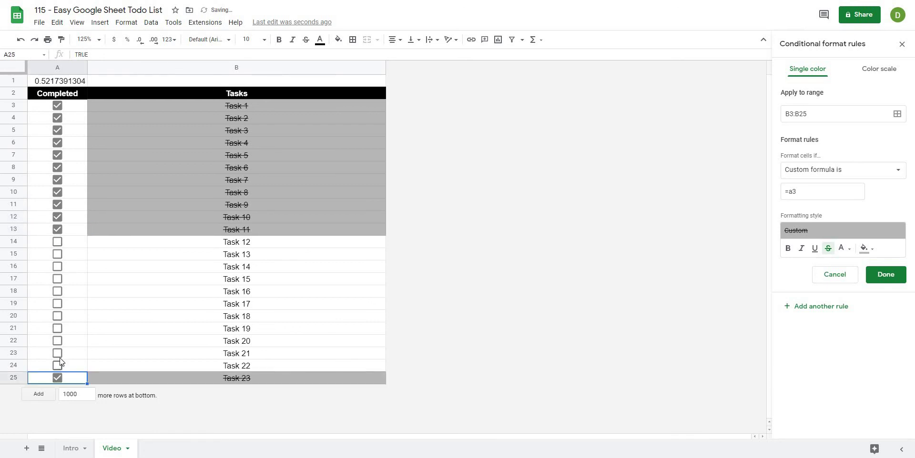
left_click(57, 366)
left_click(57, 353)
left_click(57, 341)
left_click(57, 329)
left_click(57, 316)
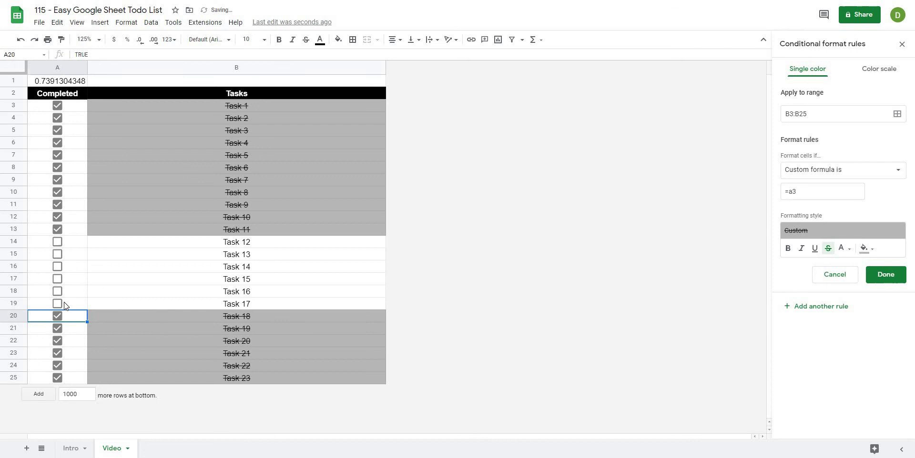
left_click(59, 306)
left_click(58, 291)
left_click(58, 278)
left_click(58, 267)
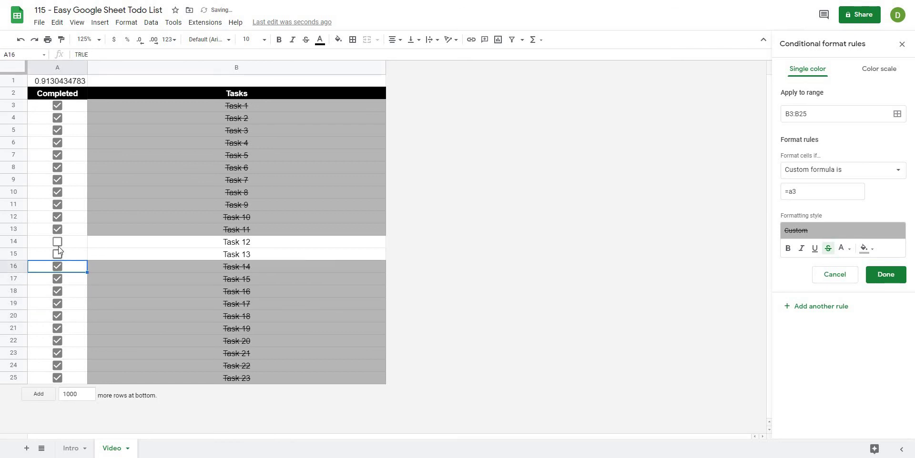
left_click(57, 254)
left_click(58, 242)
left_click(77, 82)
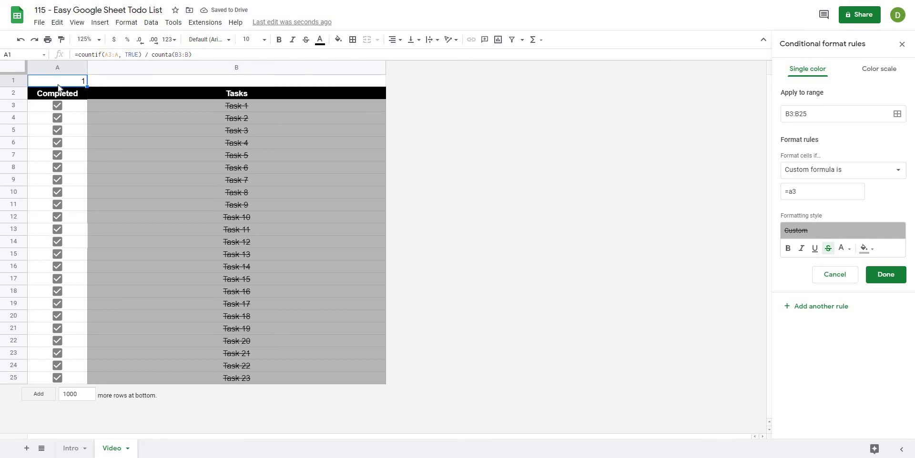
- Format A1 as a percentage and untick Tasks 4 through 11
left_click(128, 43)
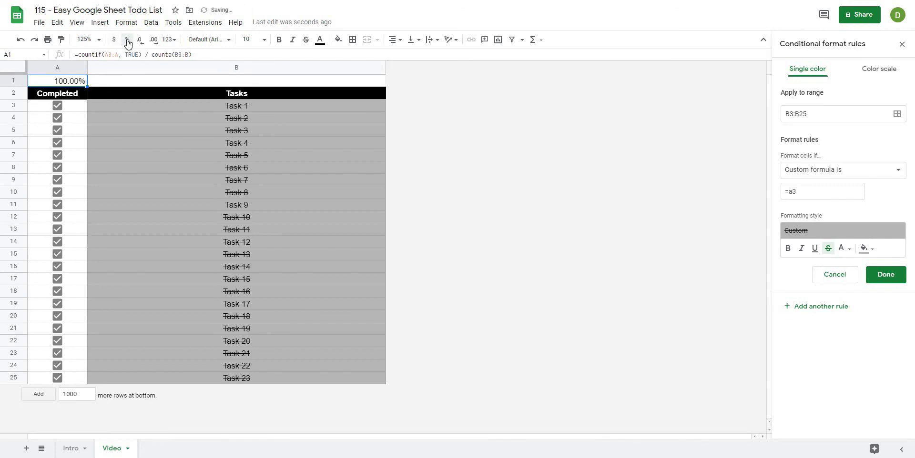
left_click(57, 143)
left_click(58, 155)
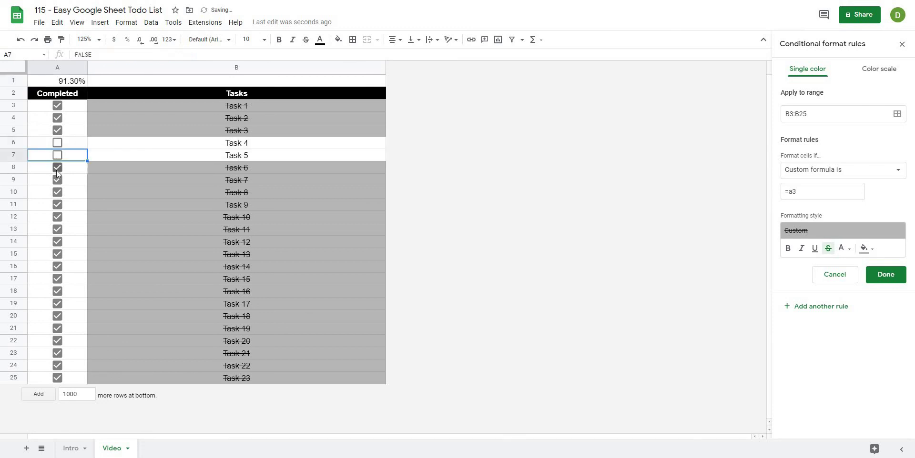
left_click(57, 167)
left_click(57, 180)
left_click(57, 192)
left_click(58, 204)
left_click(57, 217)
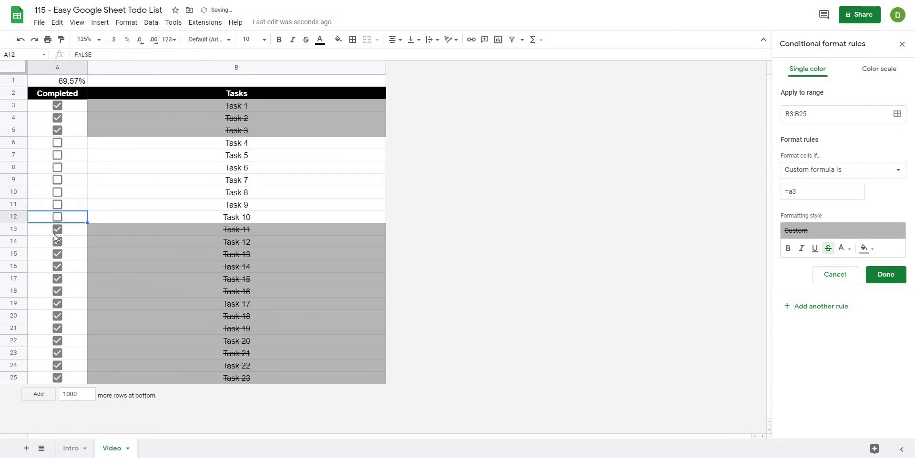
left_click(57, 229)
- Untick Tasks 13, 14, 16, 17 and 19–23, leaving A1 at 26.09%
left_click(57, 254)
left_click(57, 267)
left_click(57, 291)
left_click(57, 304)
left_click(57, 328)
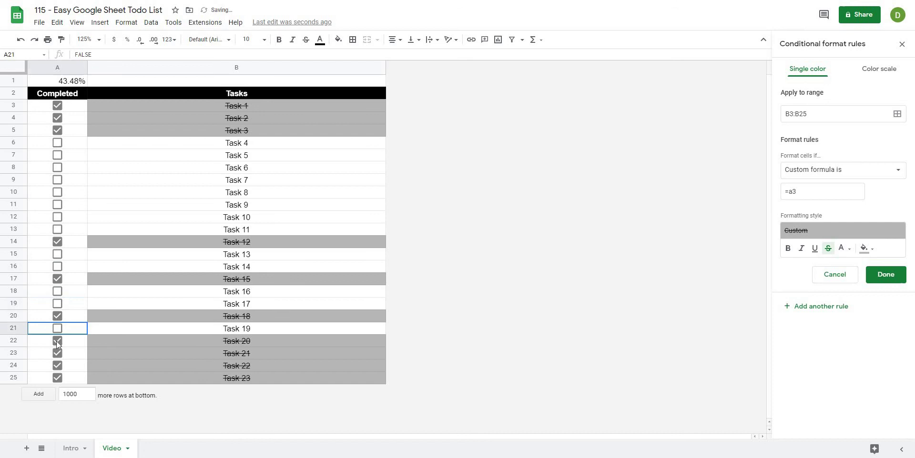
left_click(57, 341)
left_click(57, 353)
left_click(57, 365)
left_click(57, 377)
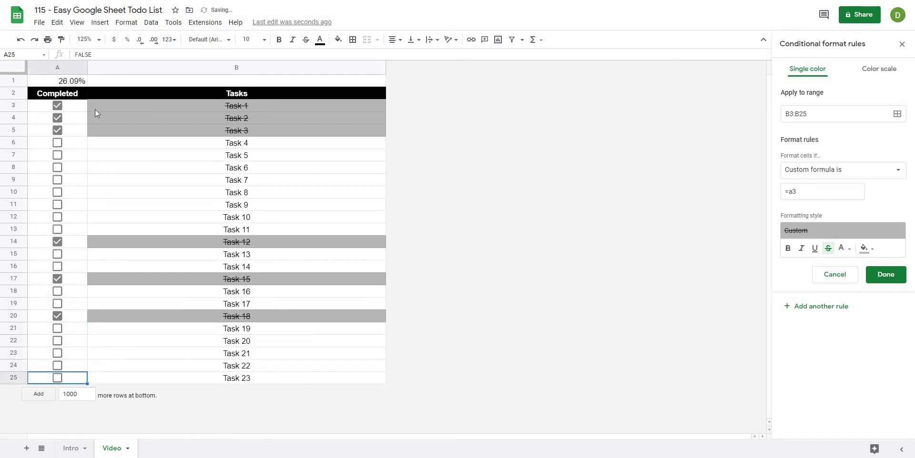
left_click(73, 84)
left_click(94, 143)
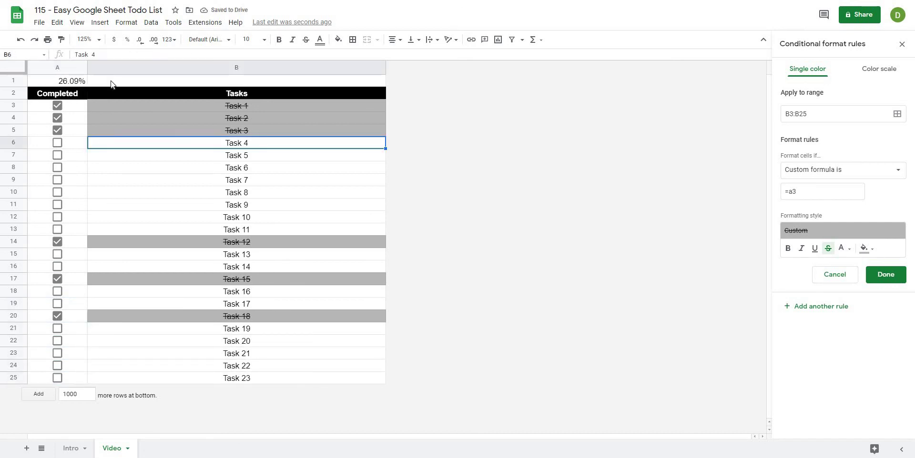
left_click(110, 81)
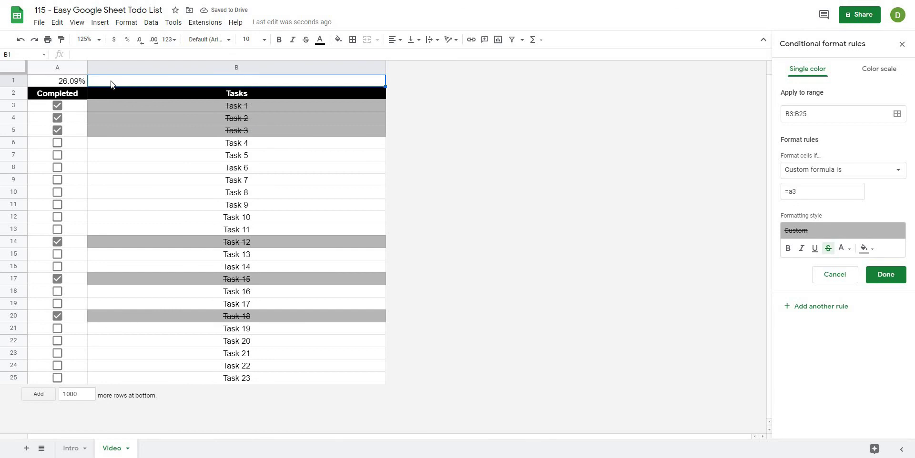
- Label B1 'Completed' and make it bold
type("C")
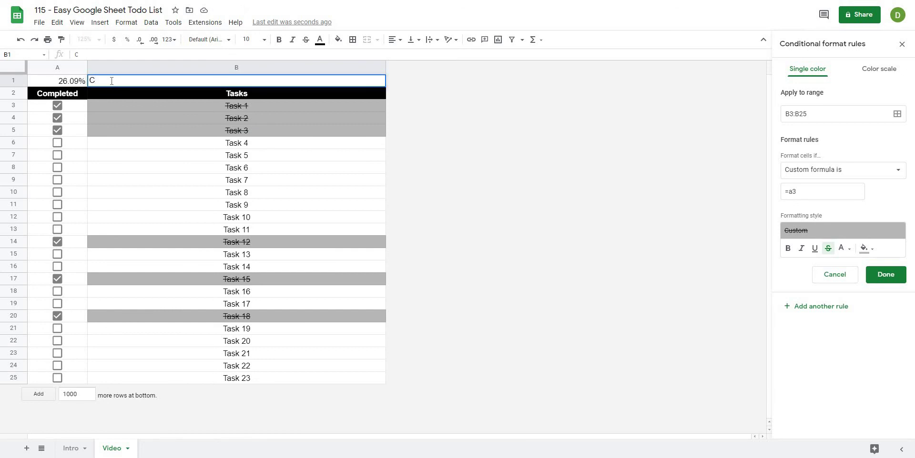
type("ompleted")
key("Return")
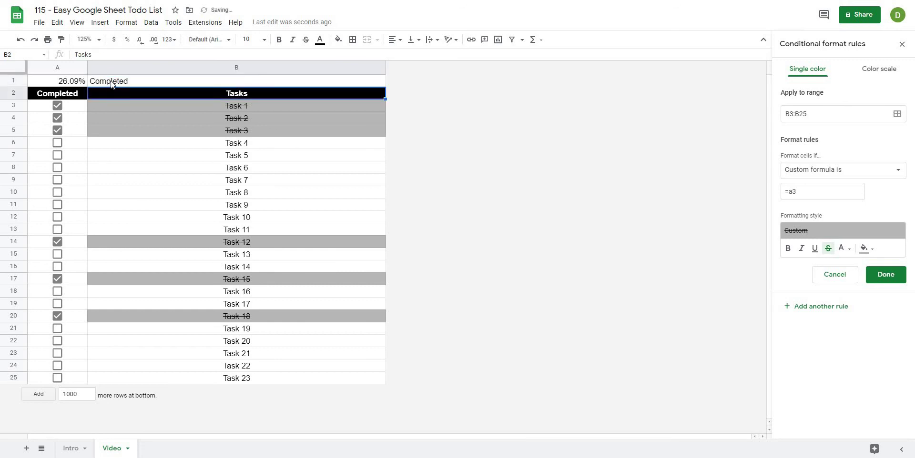
left_click(104, 82)
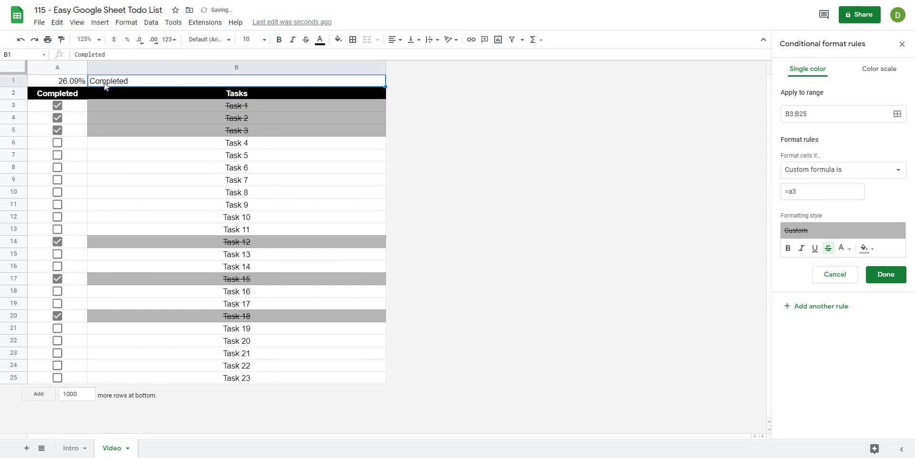
key("ctrl+b")
- Centre the completion percentage in A1 horizontally
left_click(155, 168)
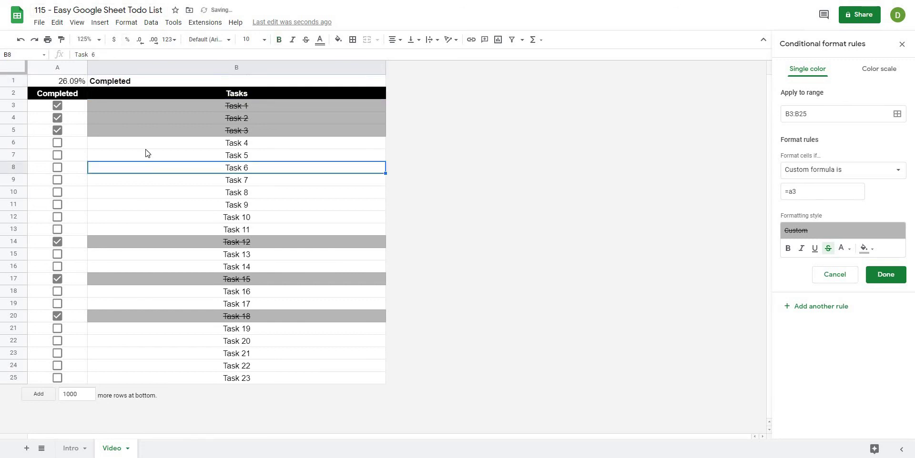
left_click(69, 81)
left_click(147, 184)
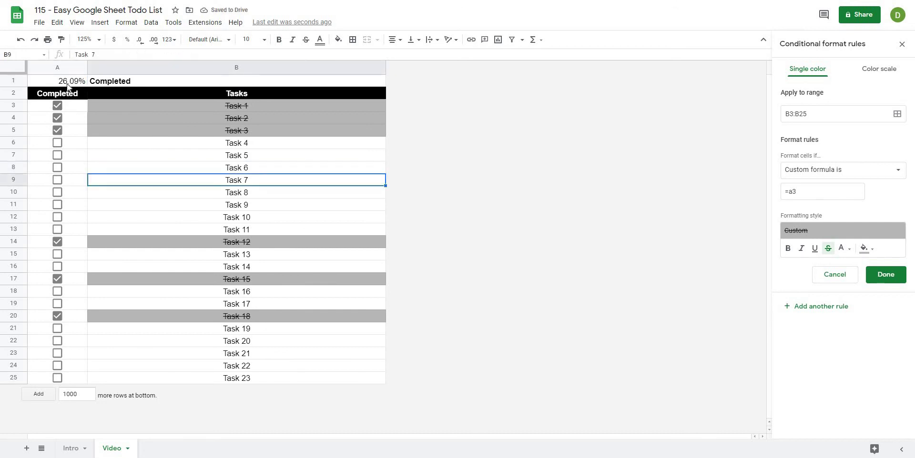
left_click(70, 82)
left_click(395, 39)
left_click(404, 57)
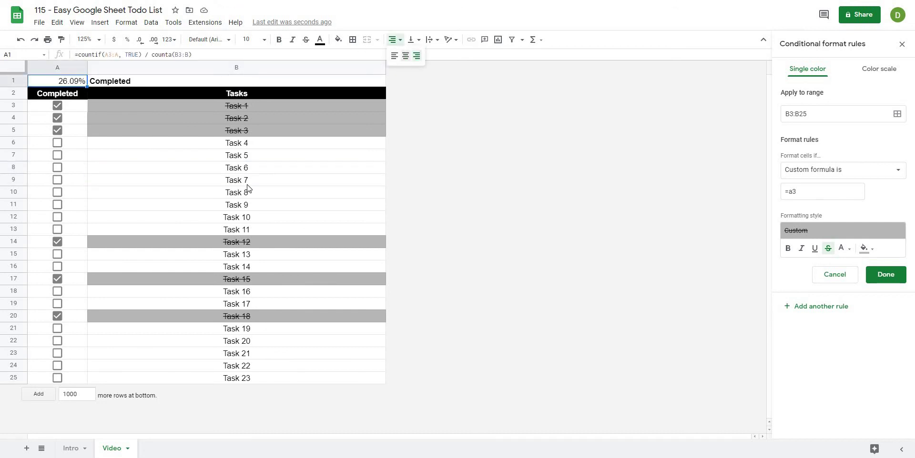
left_click(99, 180)
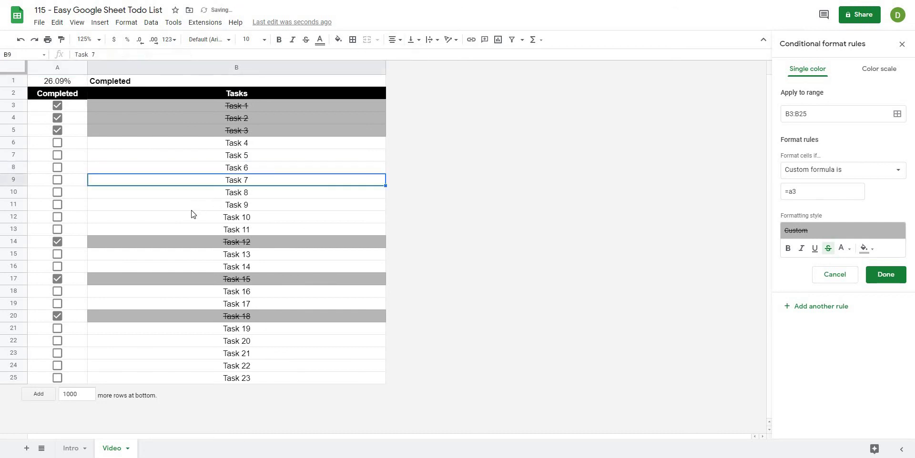
left_click(50, 84)
- Bold A1, then untick Tasks 1–3, 12, 15 and 18 so A1 shows 0.00%
key("ctrl+b")
left_click(146, 183)
left_click(57, 106)
left_click(58, 119)
left_click(58, 130)
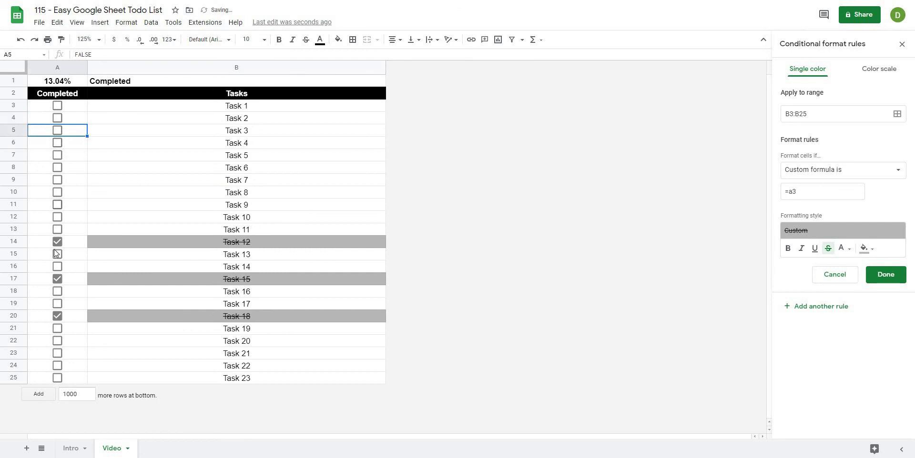
left_click(57, 242)
left_click(59, 280)
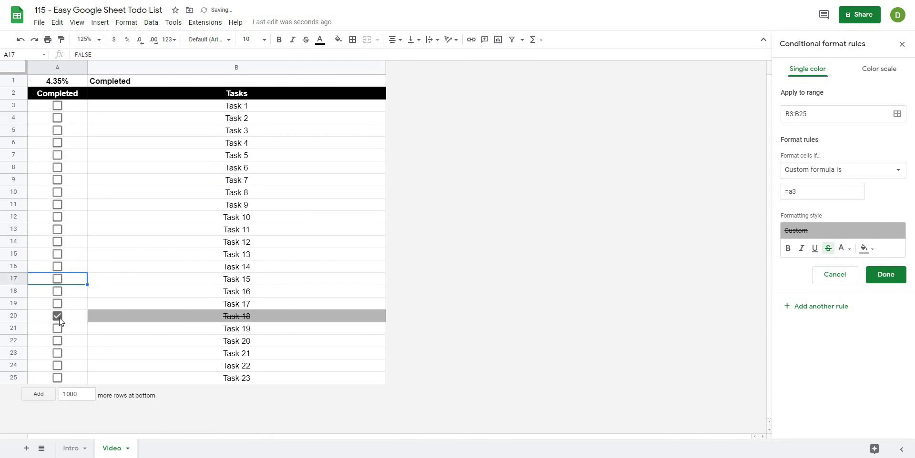
left_click(59, 317)
- Highlight the checkbox cells A3:A6 and the task range B3:B25
left_click_drag(80, 105, 81, 157)
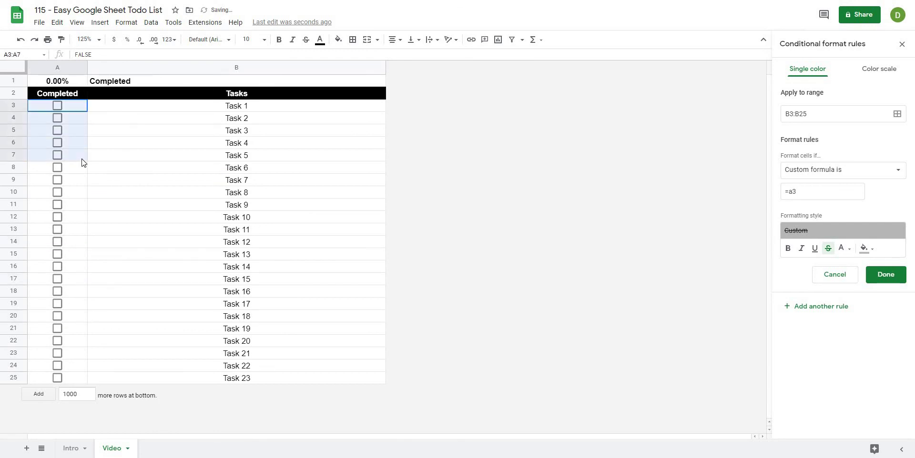
left_click(122, 142)
left_click(162, 107)
left_click_drag(173, 282, 176, 379)
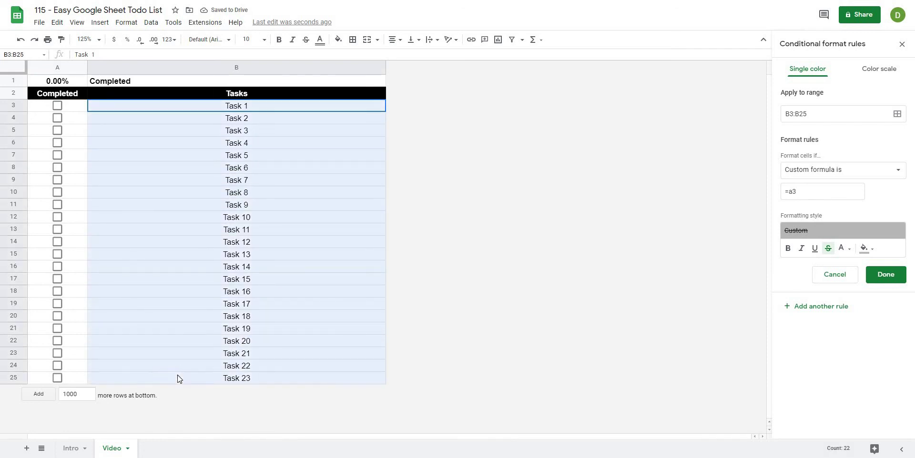
left_click(150, 329)
left_click(192, 180)
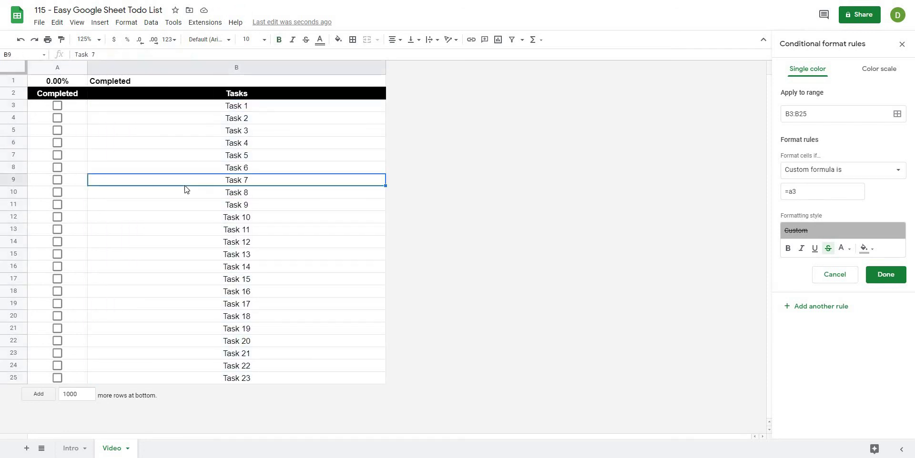